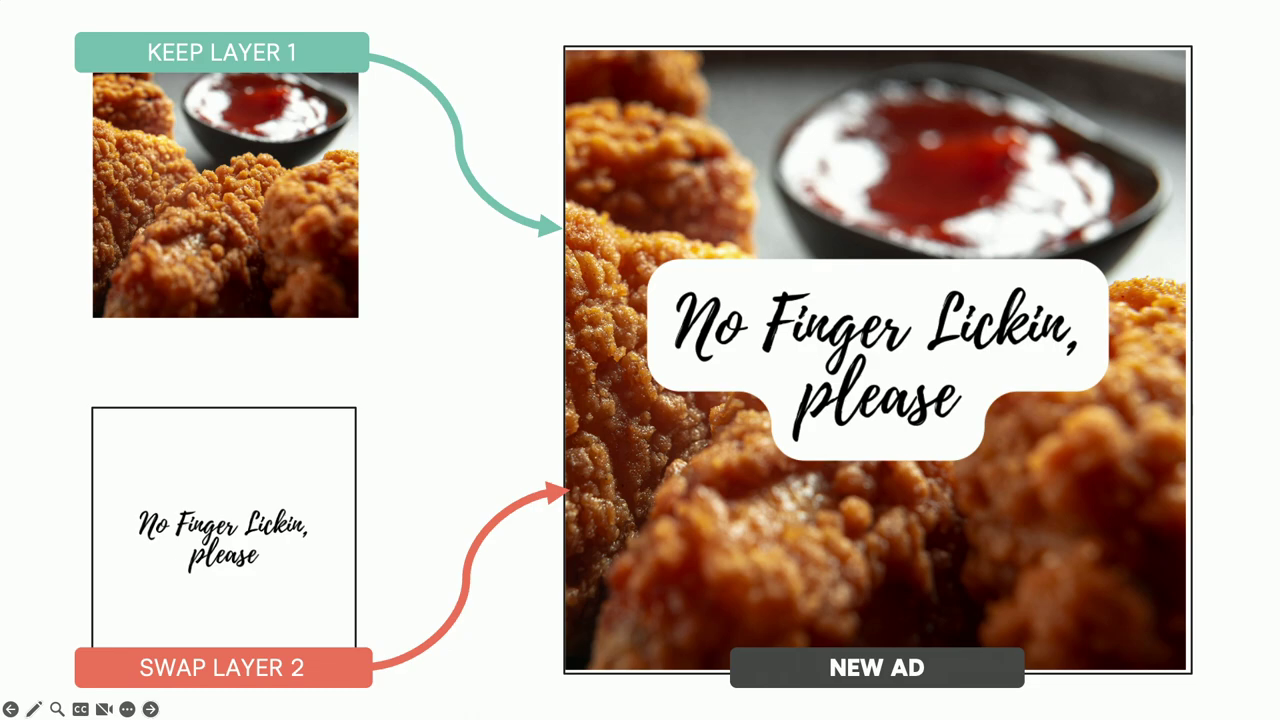
Advance to the Demo title slide and end the slideshow to return to the editor
{"action": "key", "text": "Right"}
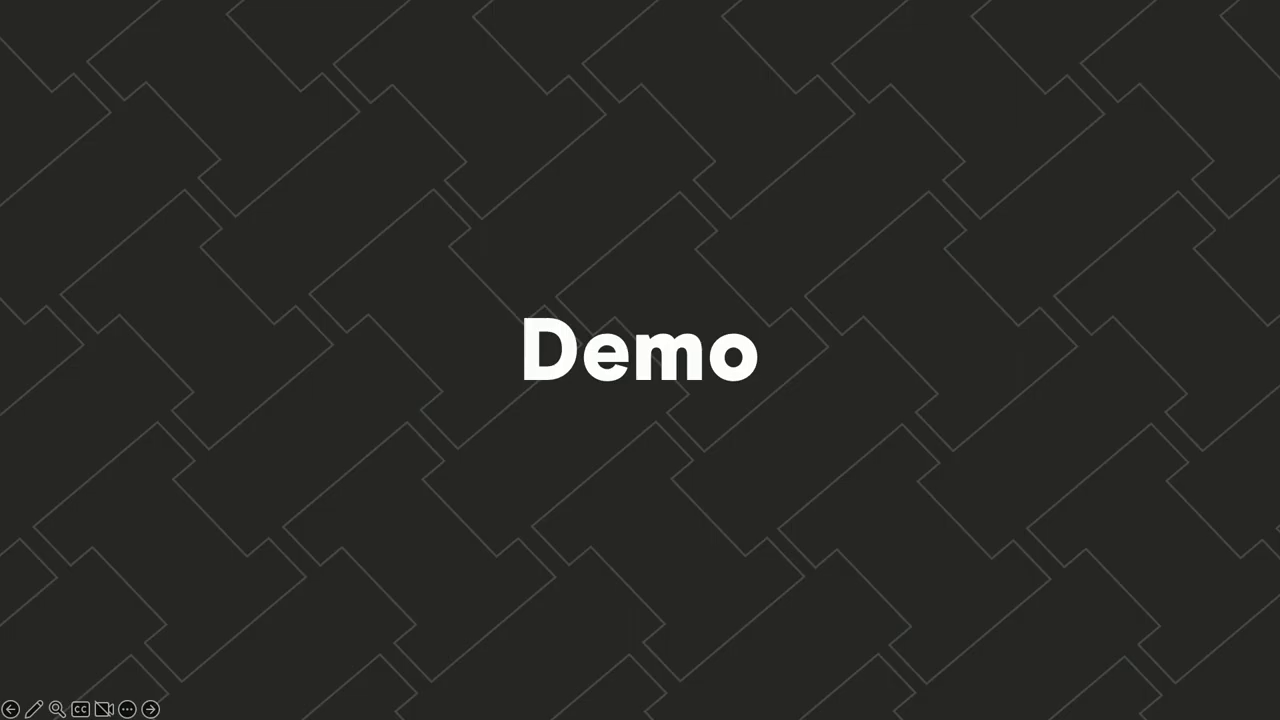
{"action": "key", "text": "Escape"}
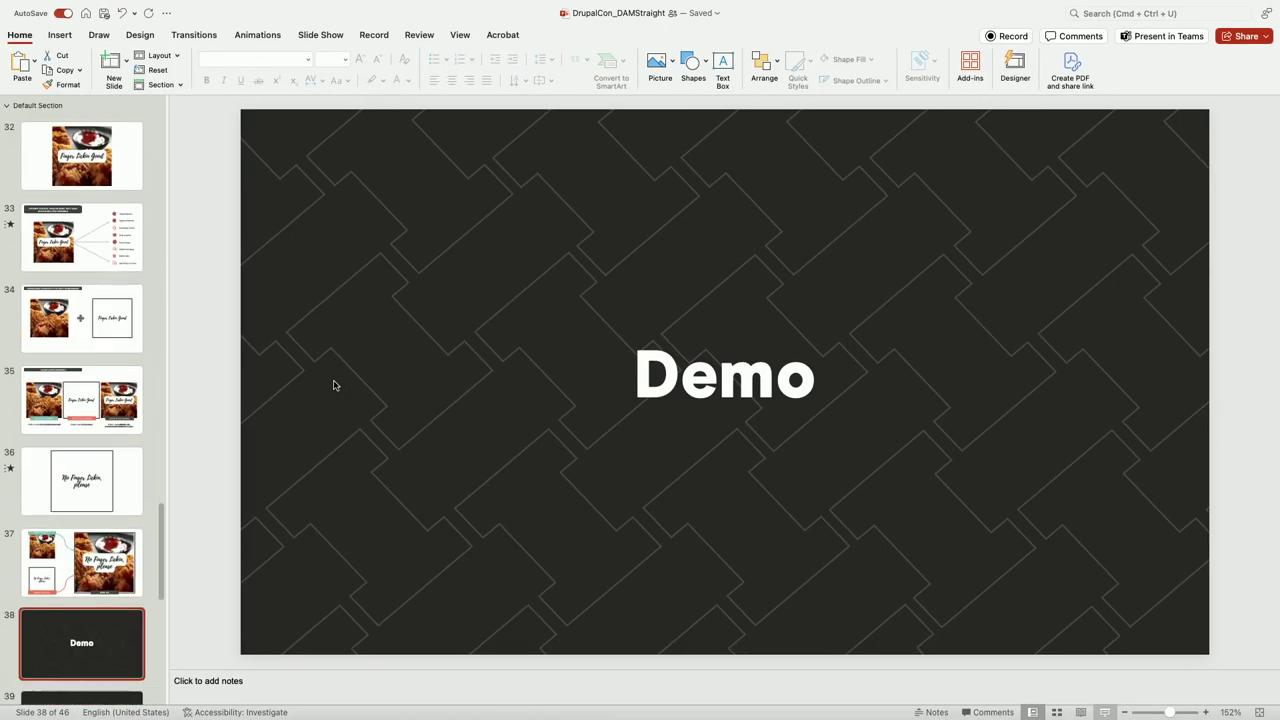
Bring the Chrome Drupal site forward, start a new Image QuickCreate item, and maximise the window
{"action": "mouse_move", "coordinate": [317, 700]}
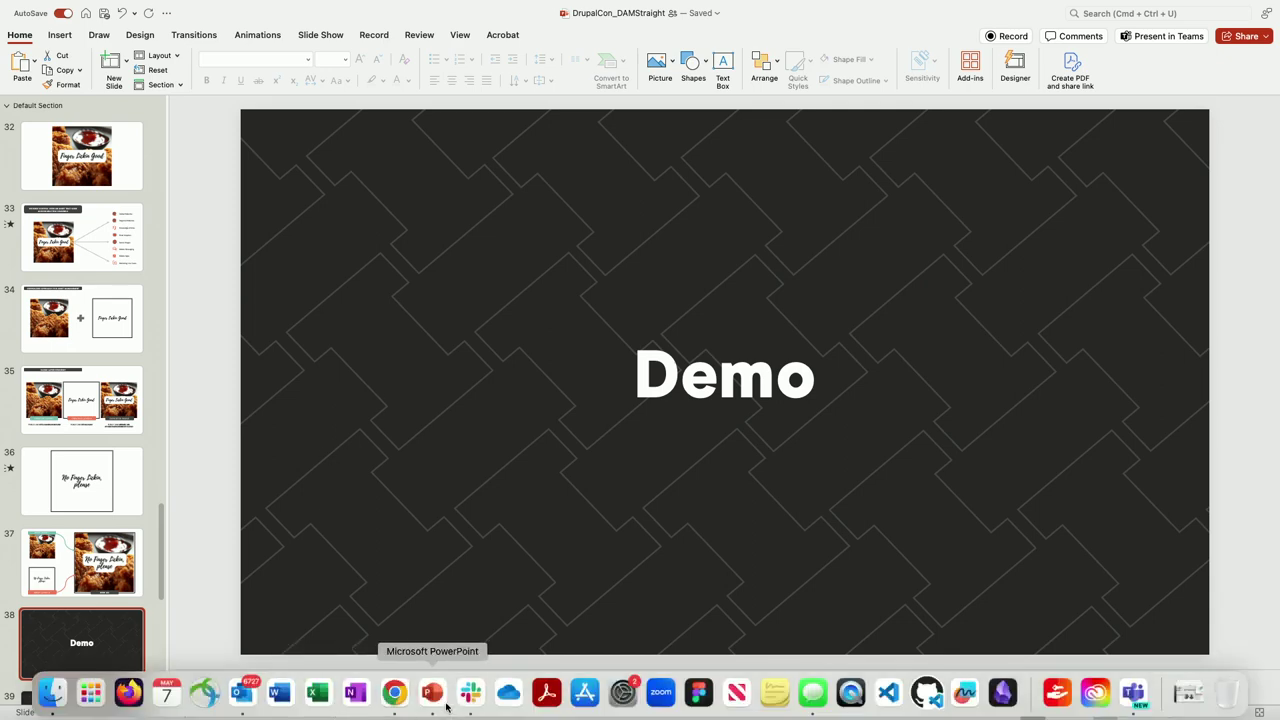
{"action": "left_click", "coordinate": [395, 698]}
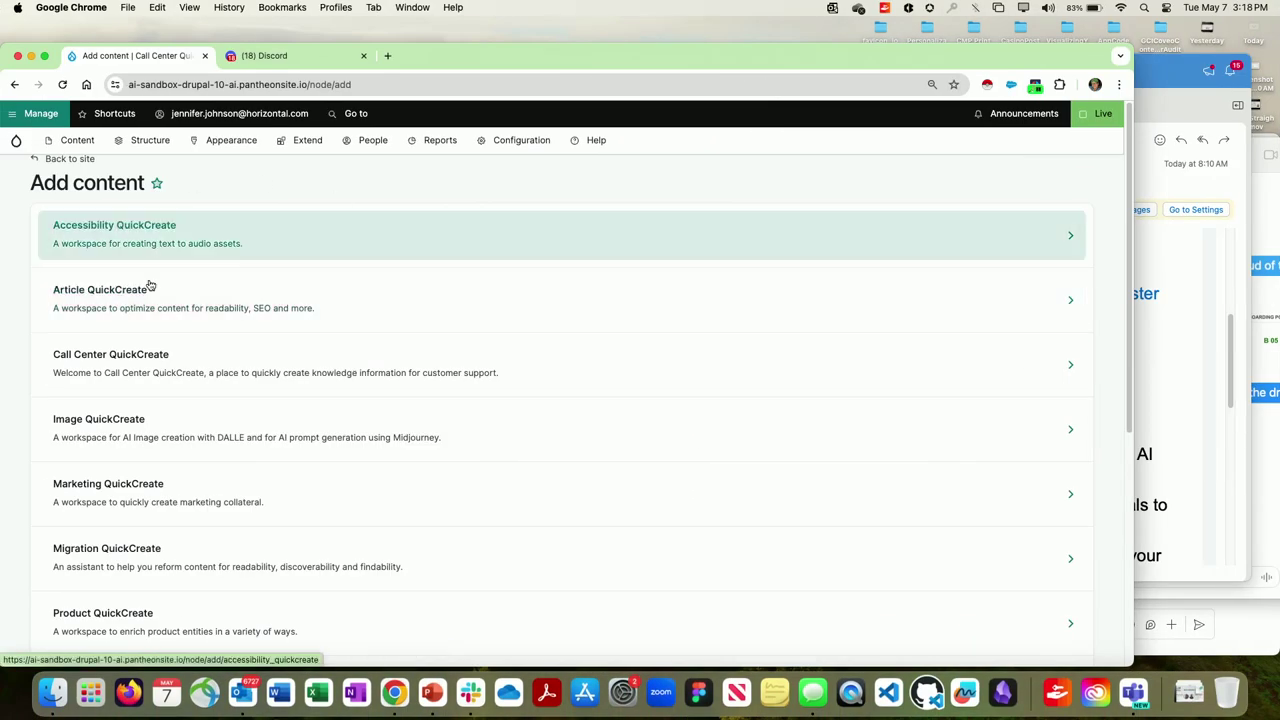
{"action": "left_click_drag", "start_coordinate": [514, 63], "coordinate": [586, 31]}
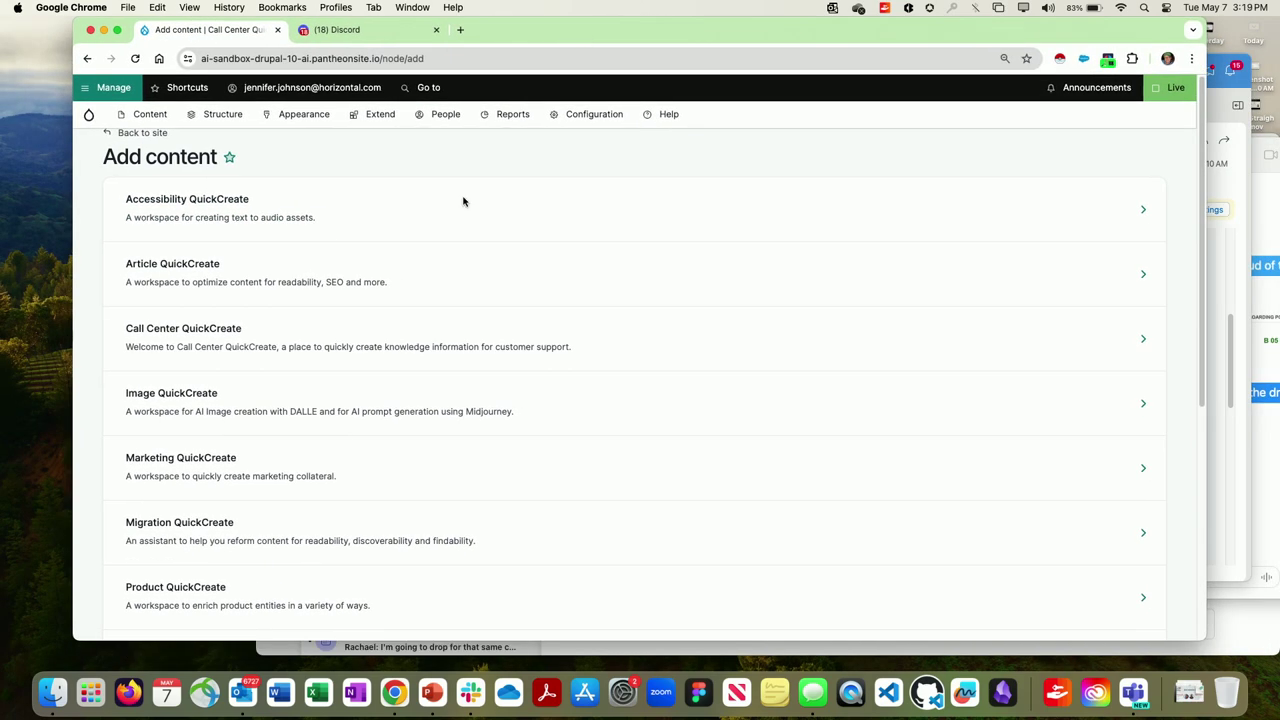
{"action": "scroll", "coordinate": [488, 240], "scroll_direction": "down", "scroll_amount": 2}
{"action": "scroll", "coordinate": [490, 244], "scroll_direction": "down", "scroll_amount": 6}
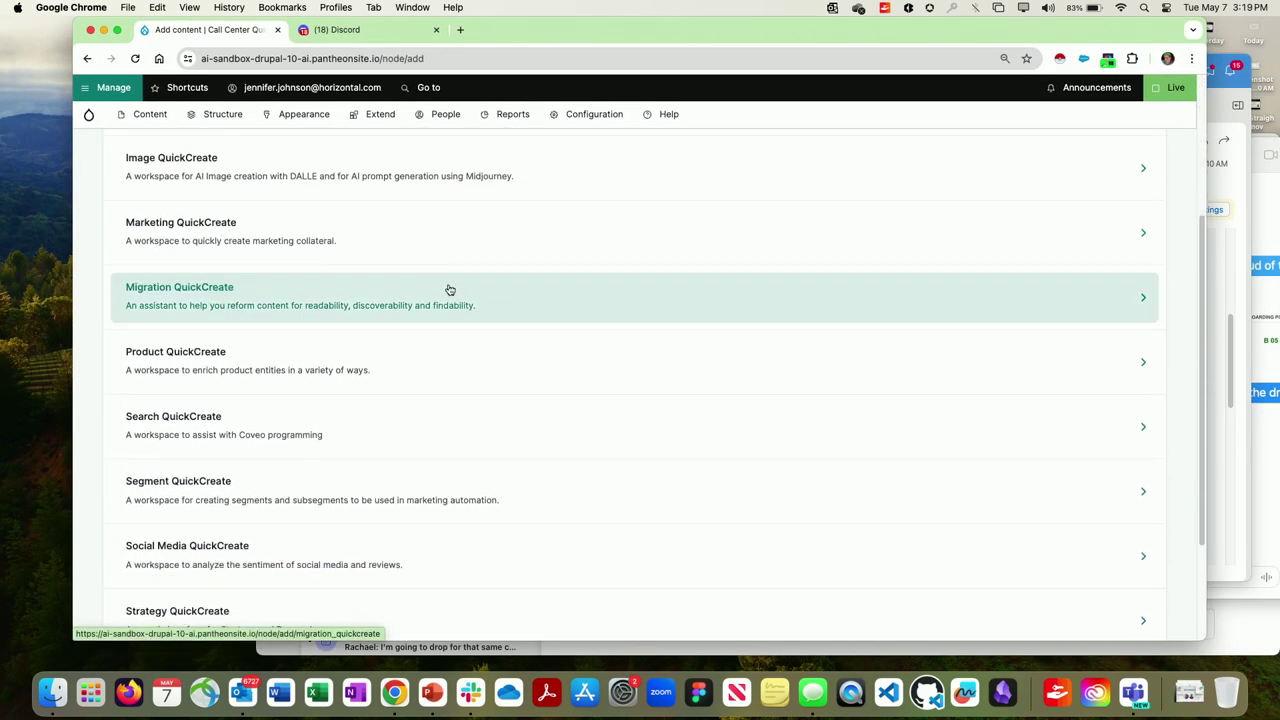
{"action": "scroll", "coordinate": [400, 300], "scroll_direction": "up", "scroll_amount": 7}
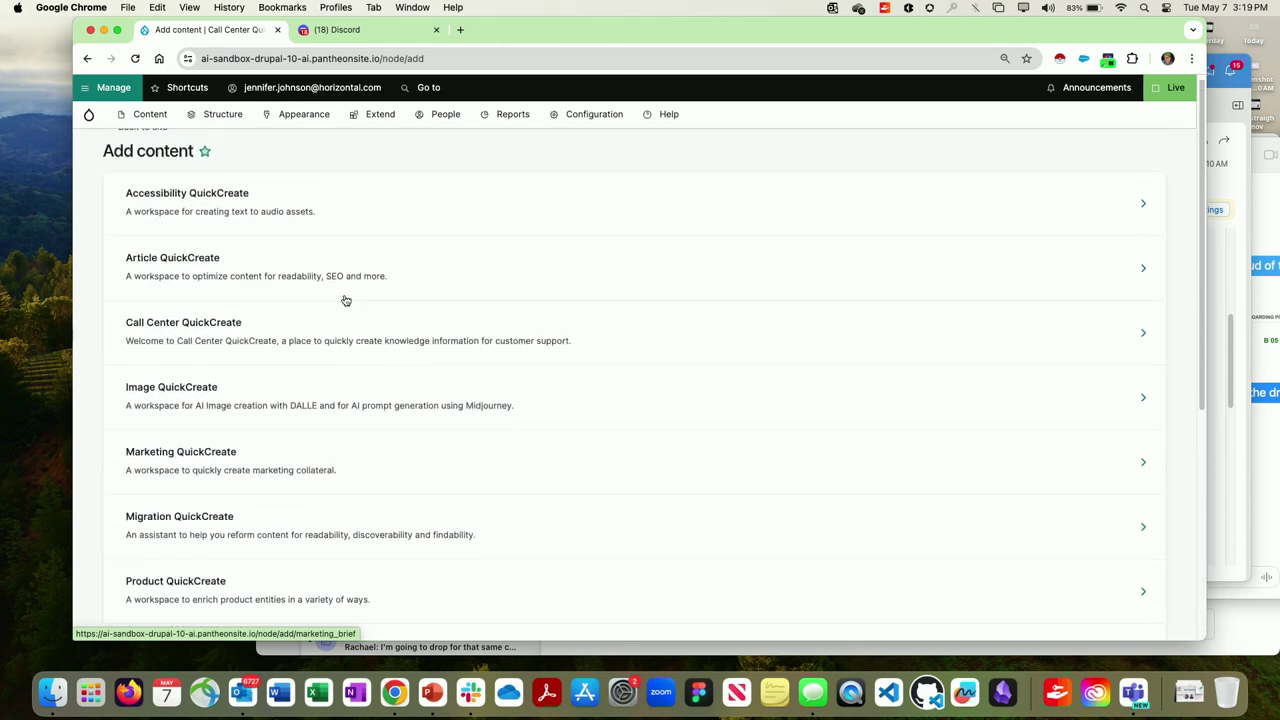
{"action": "left_click", "coordinate": [200, 391]}
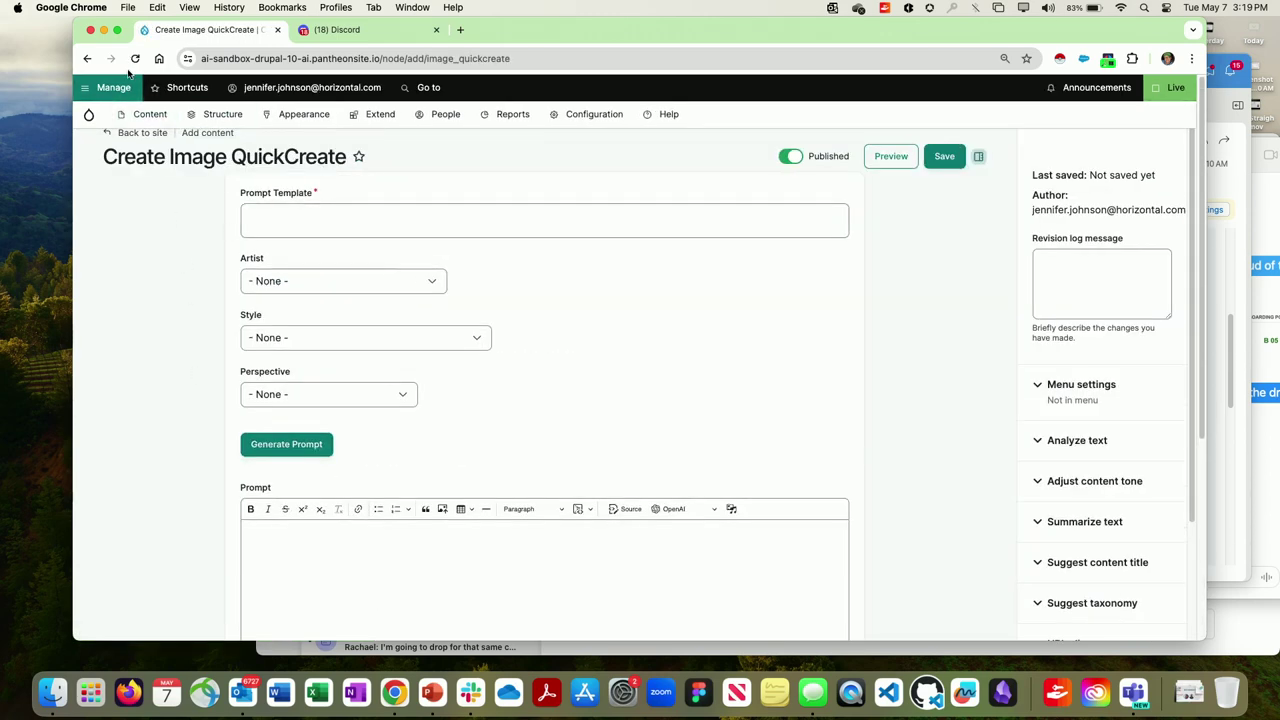
{"action": "left_click", "coordinate": [116, 32]}
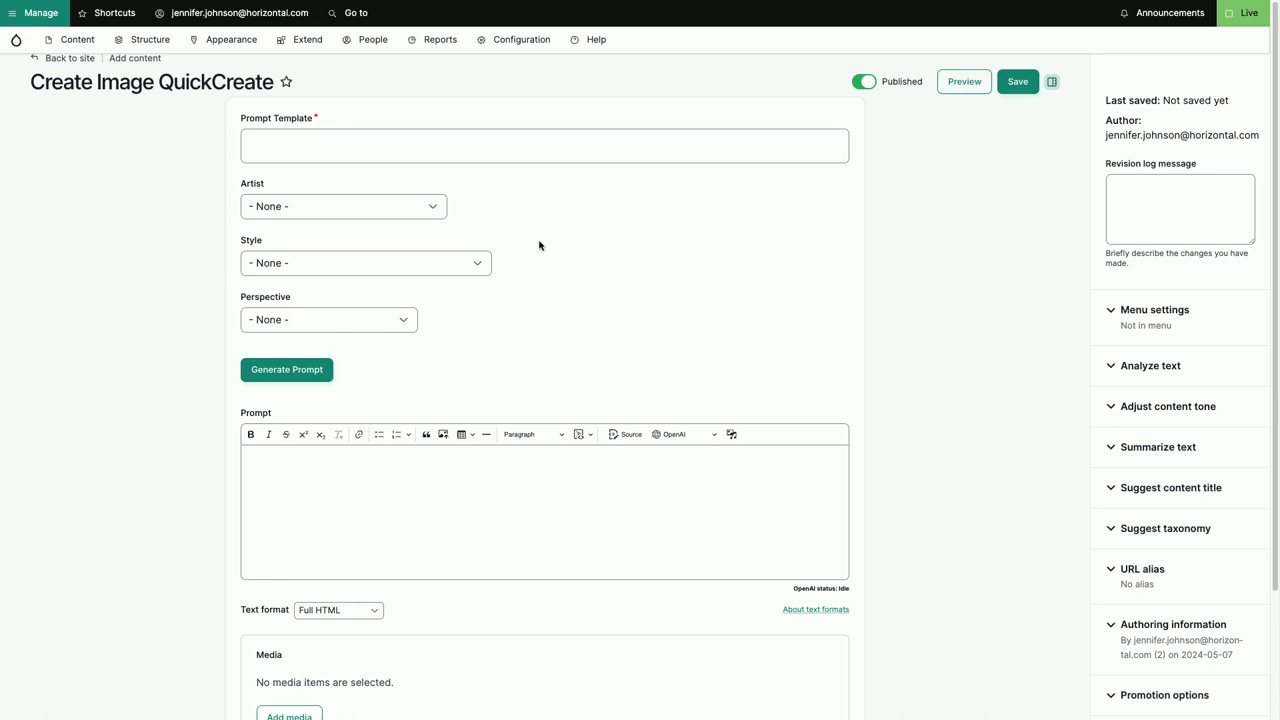
Open the Generate Image augmentor's edit form from the Augmentors configuration page
{"action": "mouse_move", "coordinate": [530, 40]}
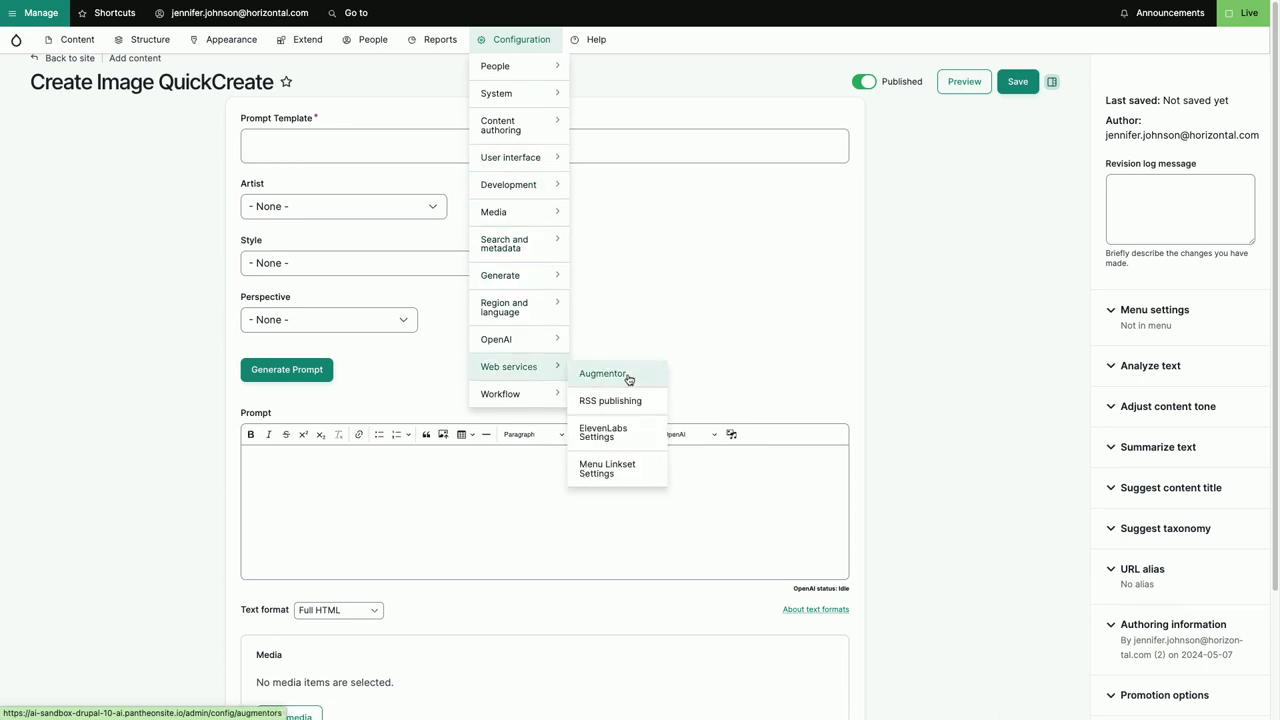
{"action": "left_click", "coordinate": [591, 380]}
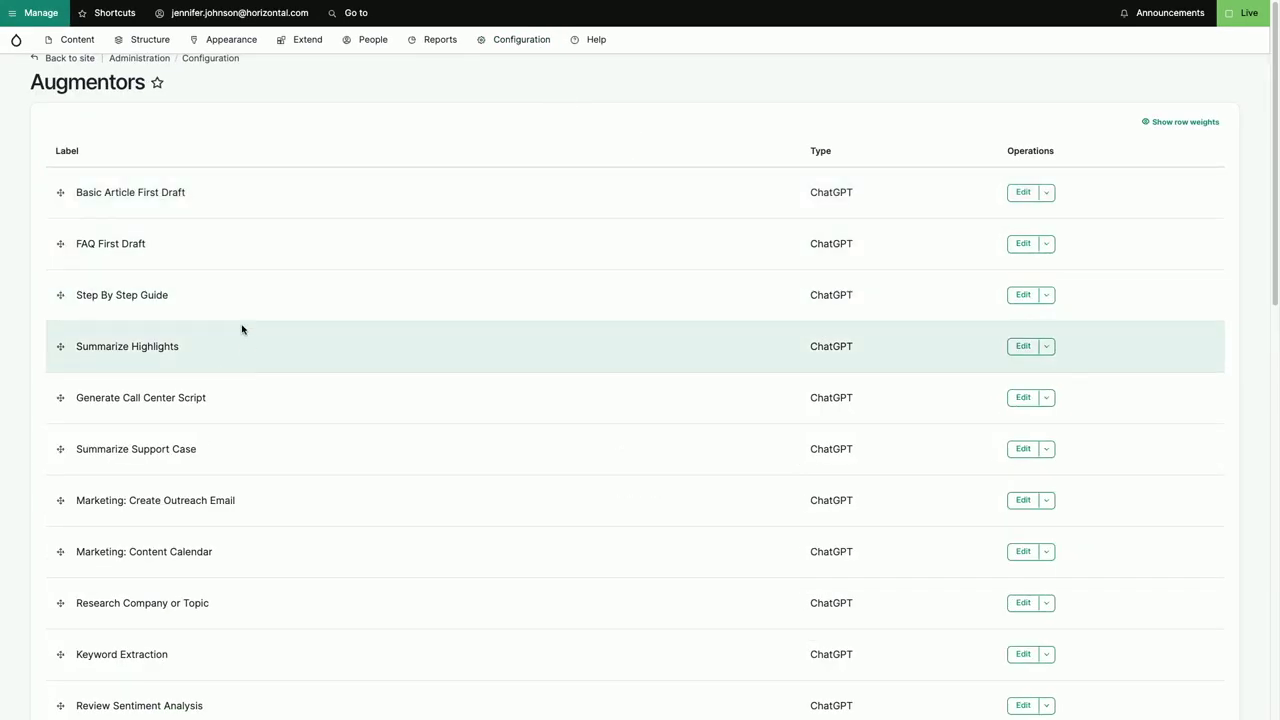
{"action": "scroll", "coordinate": [309, 397], "scroll_direction": "down", "scroll_amount": 15}
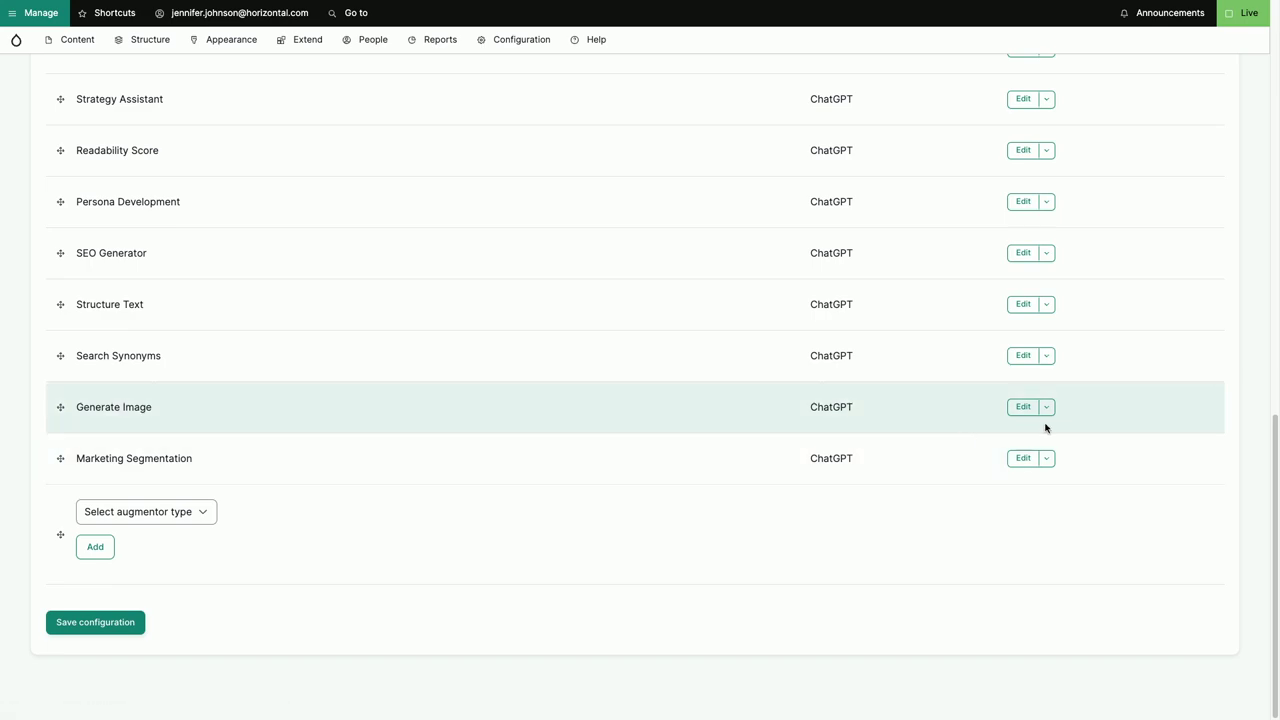
{"action": "left_click", "coordinate": [1023, 407]}
{"action": "scroll", "coordinate": [91, 400], "scroll_direction": "down", "scroll_amount": 5}
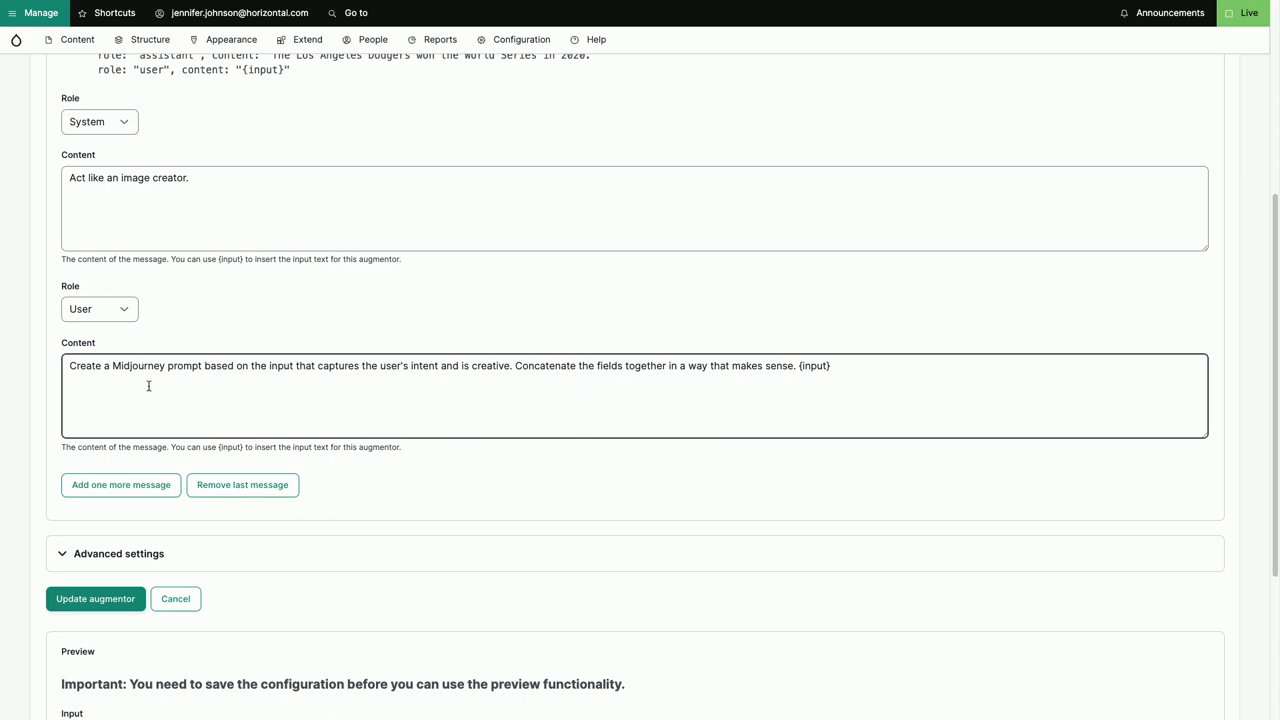
Highlight the system message 'Act like an image creator.' and the user message's {input} placeholder
{"action": "left_click", "coordinate": [239, 214]}
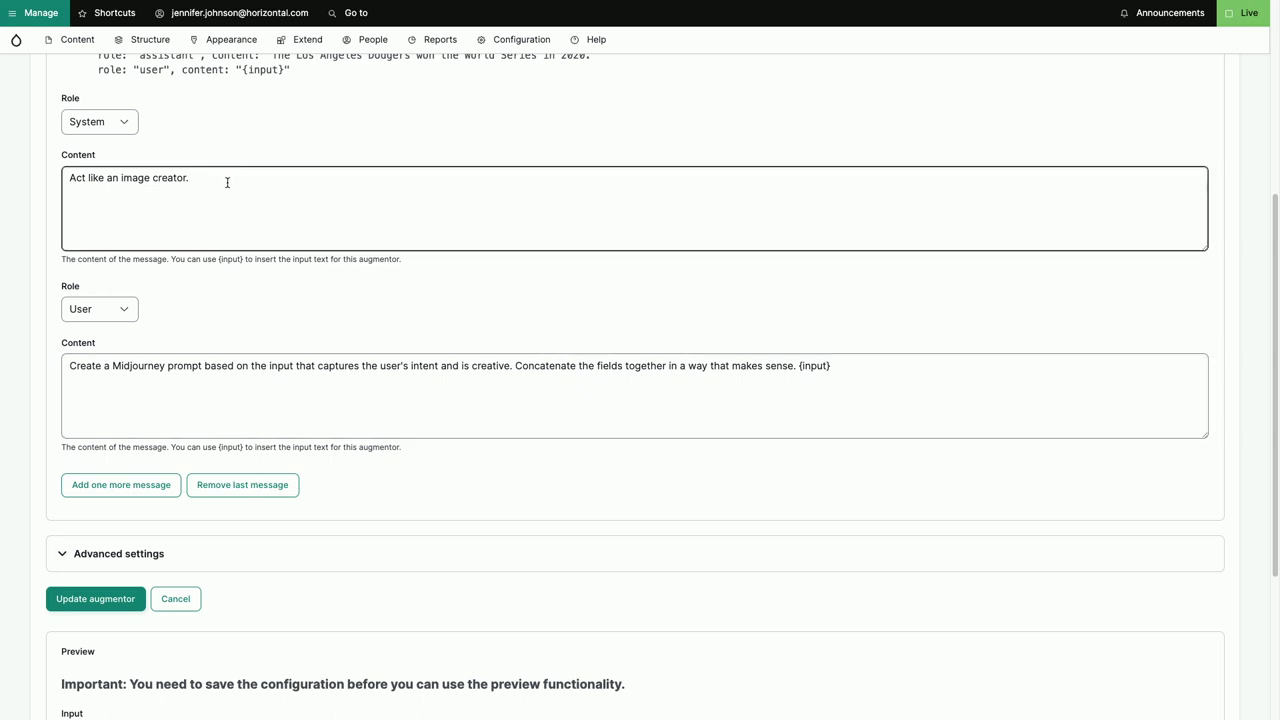
{"action": "left_click_drag", "start_coordinate": [228, 177], "coordinate": [46, 174]}
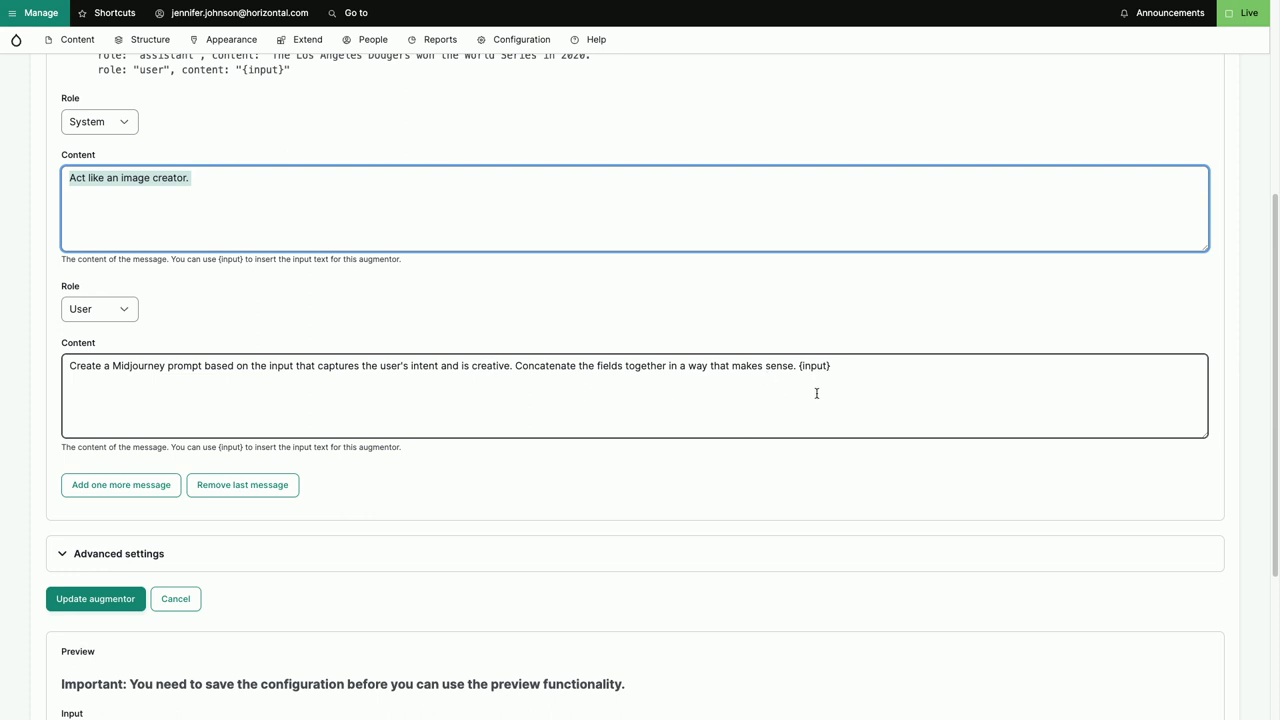
{"action": "left_click", "coordinate": [839, 370]}
{"action": "double_click", "coordinate": [809, 366]}
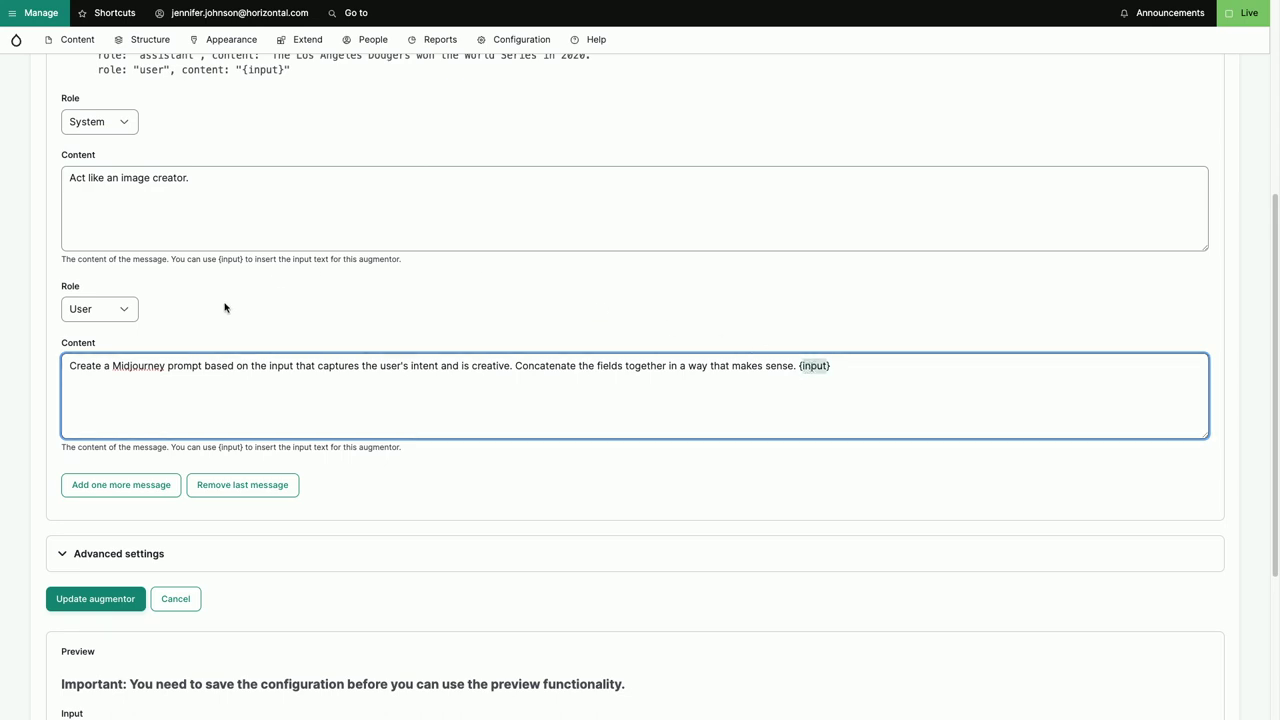
{"action": "scroll", "coordinate": [254, 334], "scroll_direction": "up", "scroll_amount": 5}
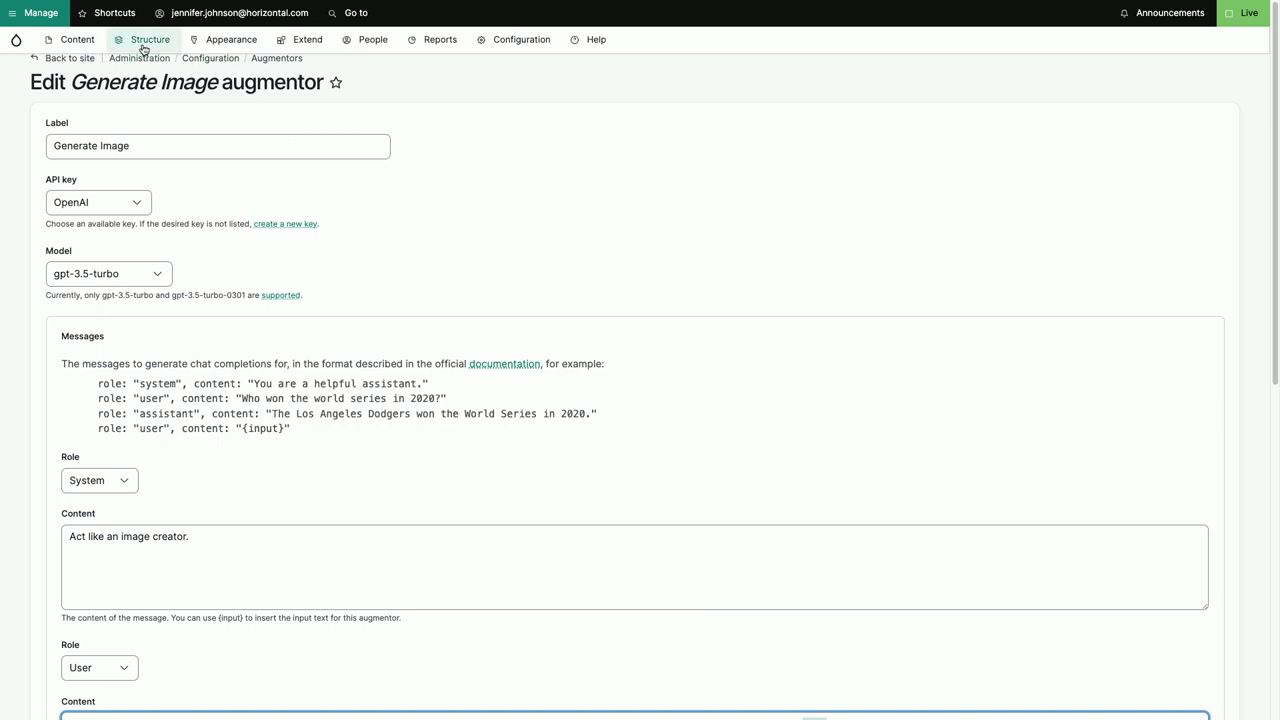
Open Manage fields for the Image QuickCreate content type via Structure > Content types
{"action": "mouse_move", "coordinate": [146, 45]}
{"action": "mouse_move", "coordinate": [154, 146]}
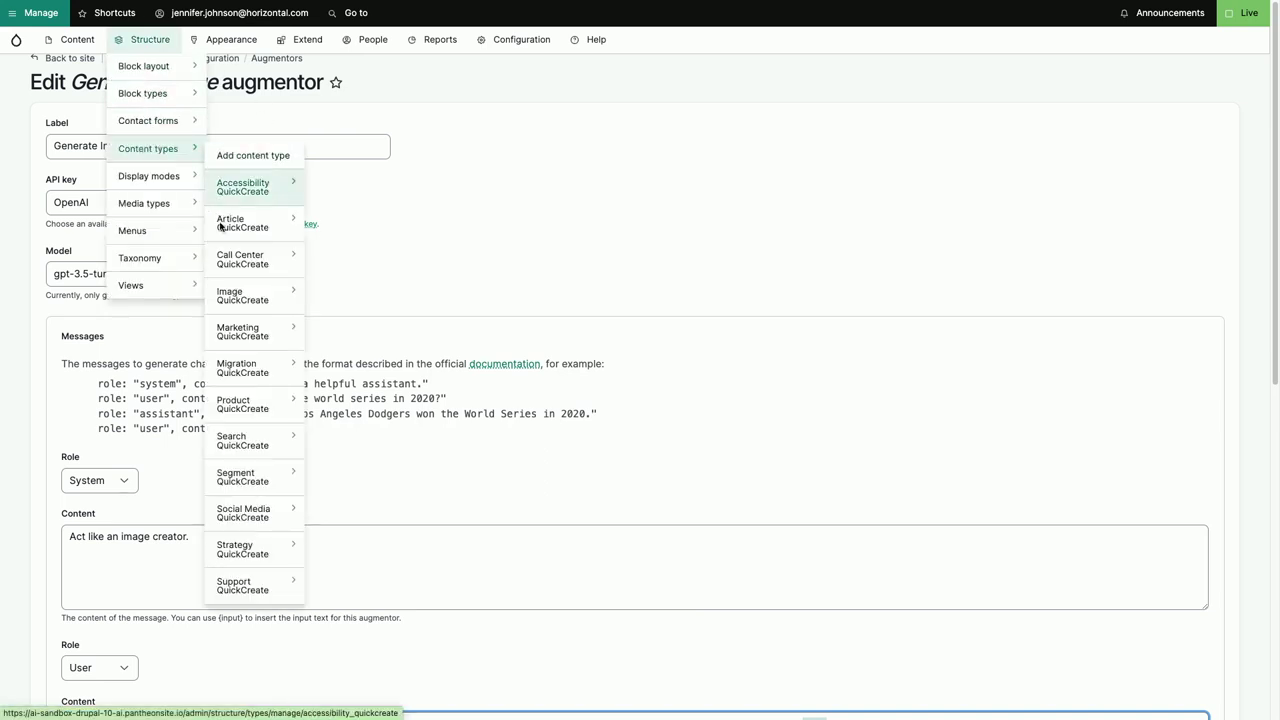
{"action": "mouse_move", "coordinate": [249, 305]}
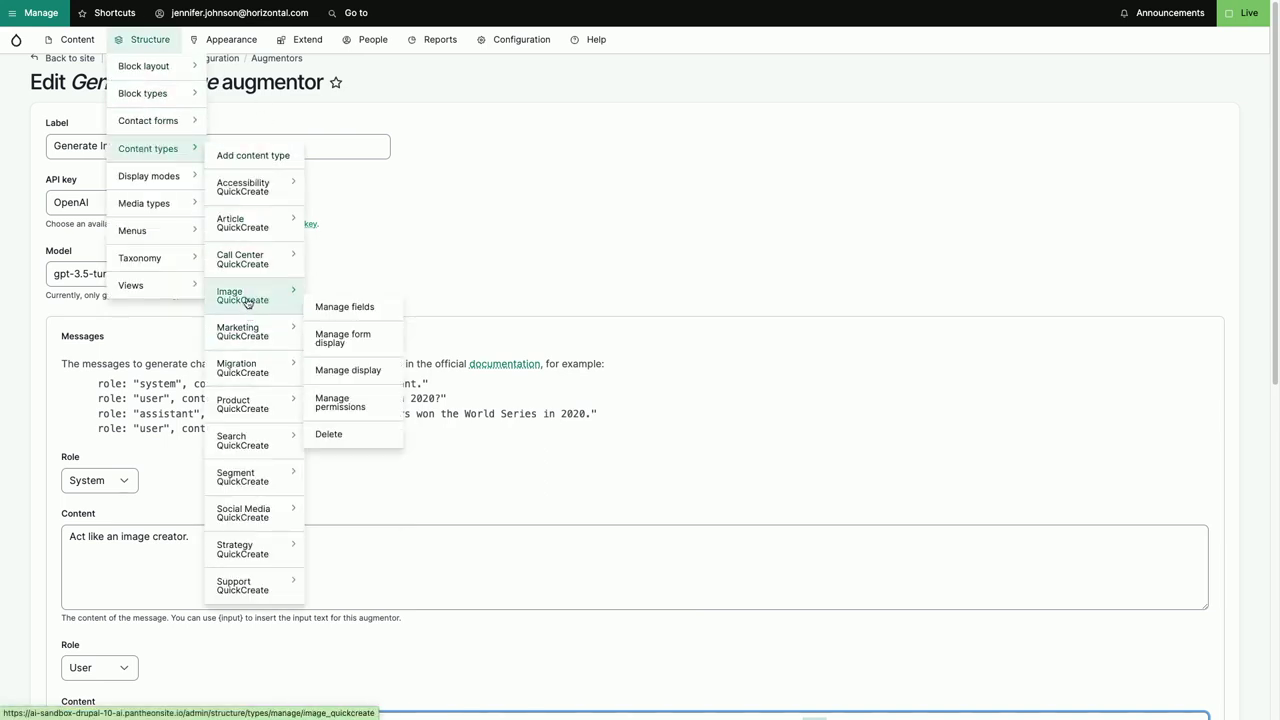
{"action": "left_click", "coordinate": [352, 312]}
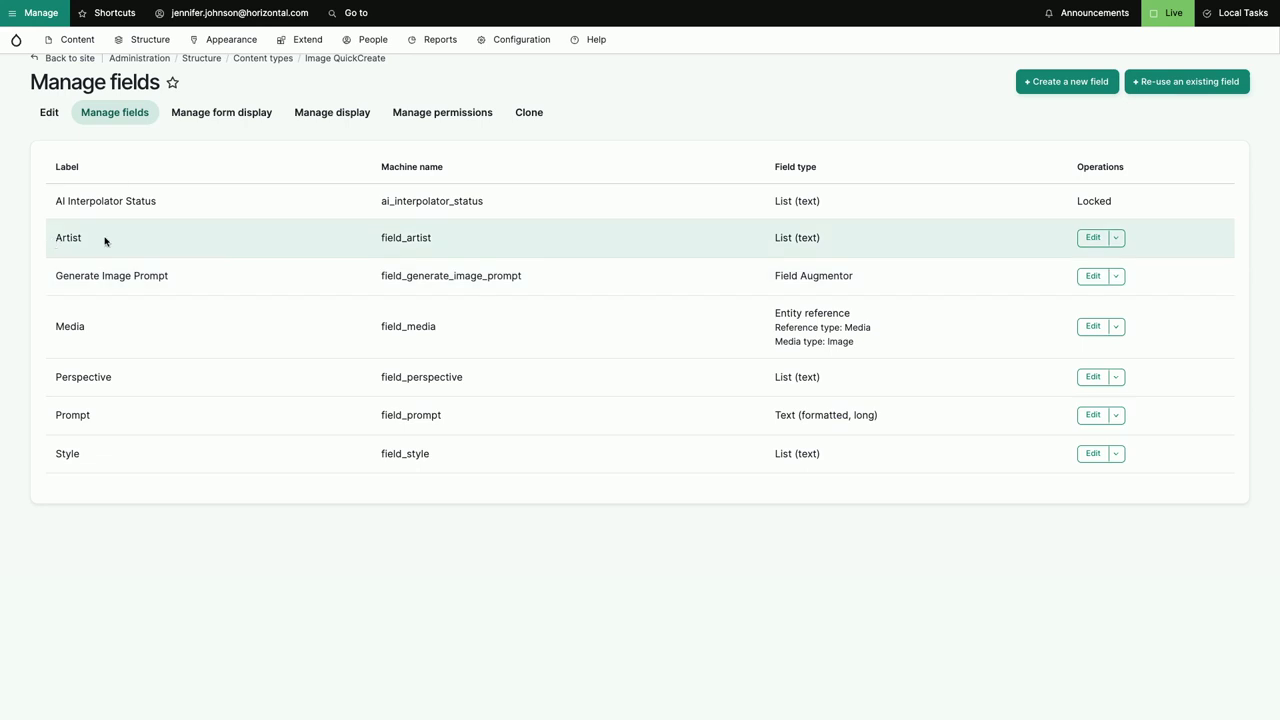
Start another new Image QuickCreate item from Content > Add content
{"action": "mouse_move", "coordinate": [78, 41]}
{"action": "mouse_move", "coordinate": [75, 67]}
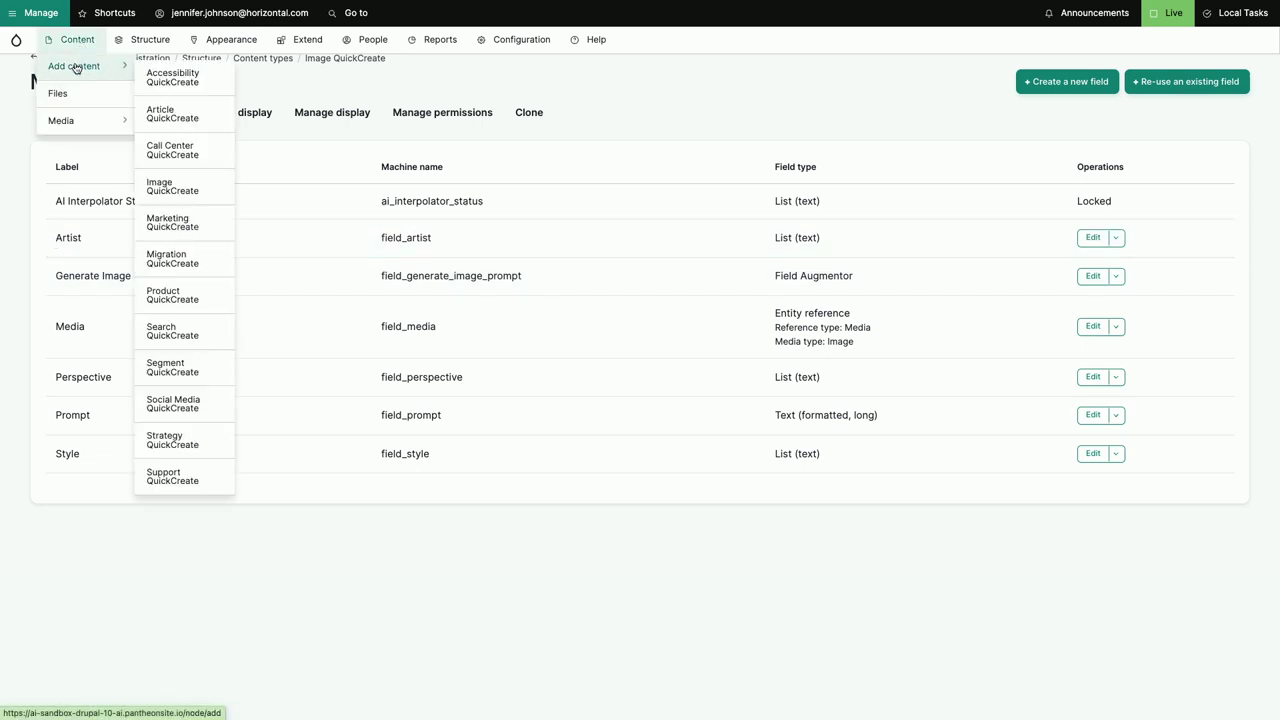
{"action": "left_click", "coordinate": [166, 195]}
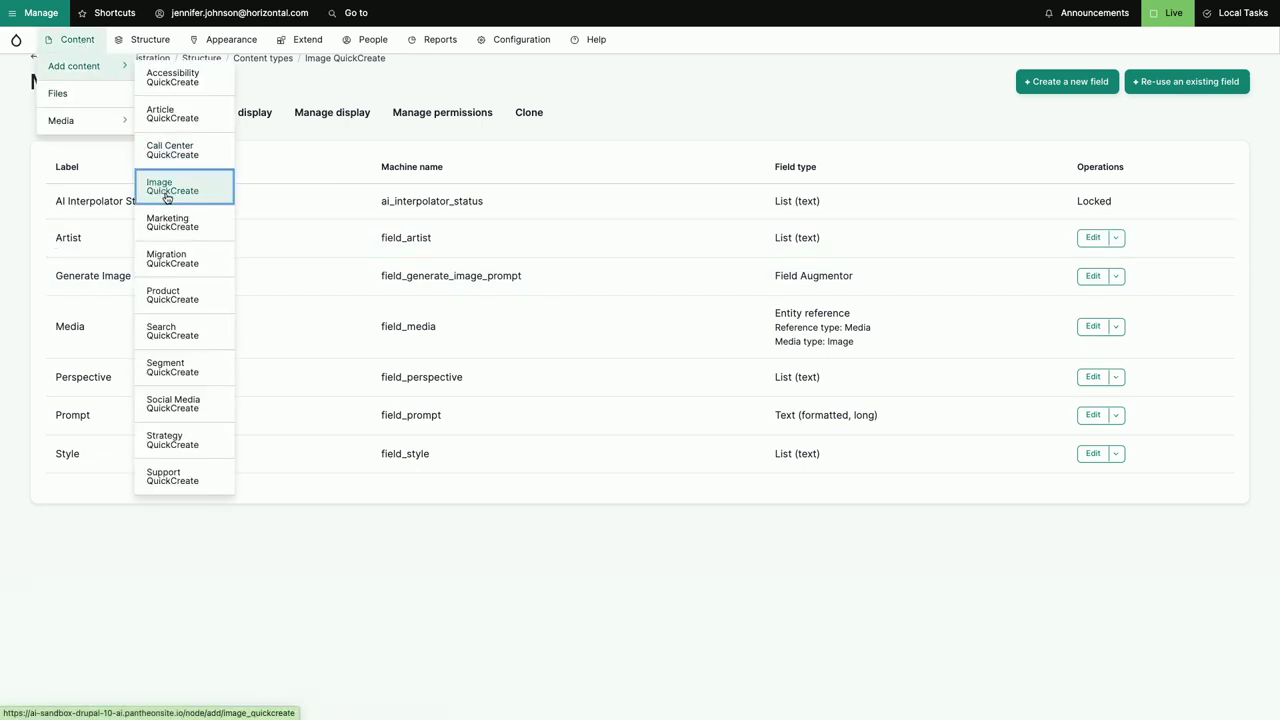
Enter 'Golf Ball and Ocean' as the Prompt Template
{"action": "left_click", "coordinate": [317, 150]}
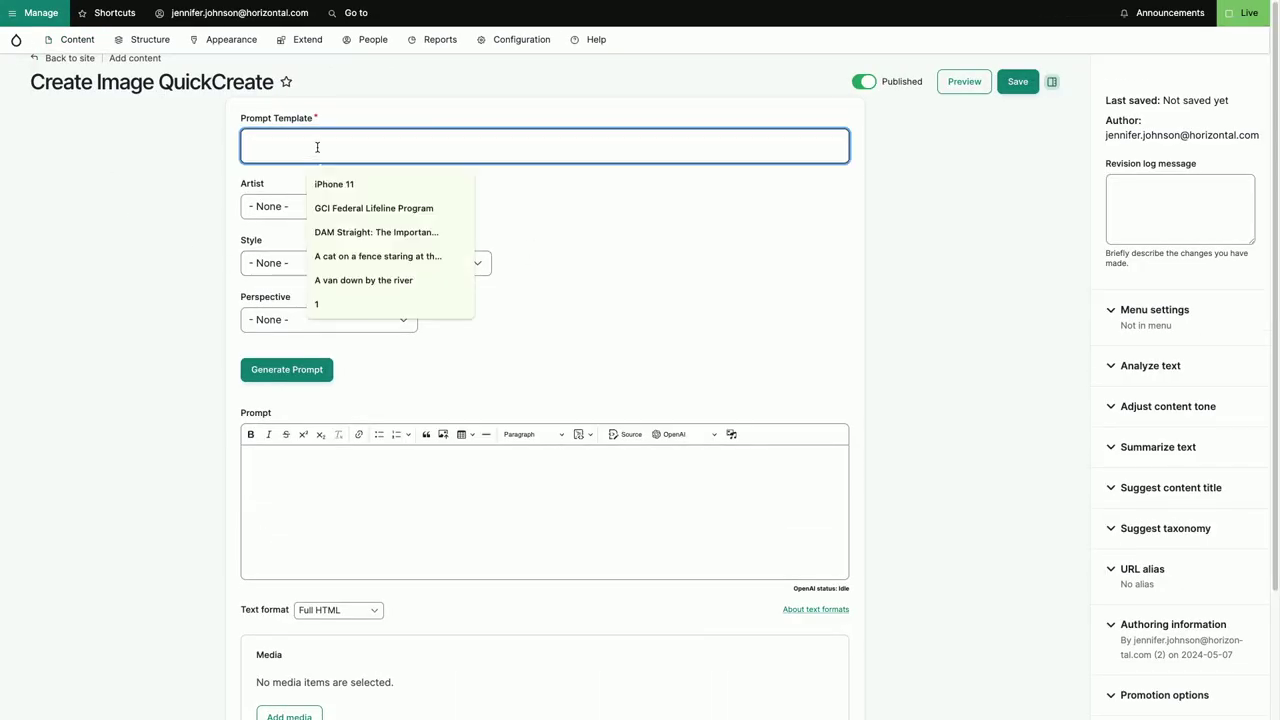
{"action": "type", "text": "Gold"}
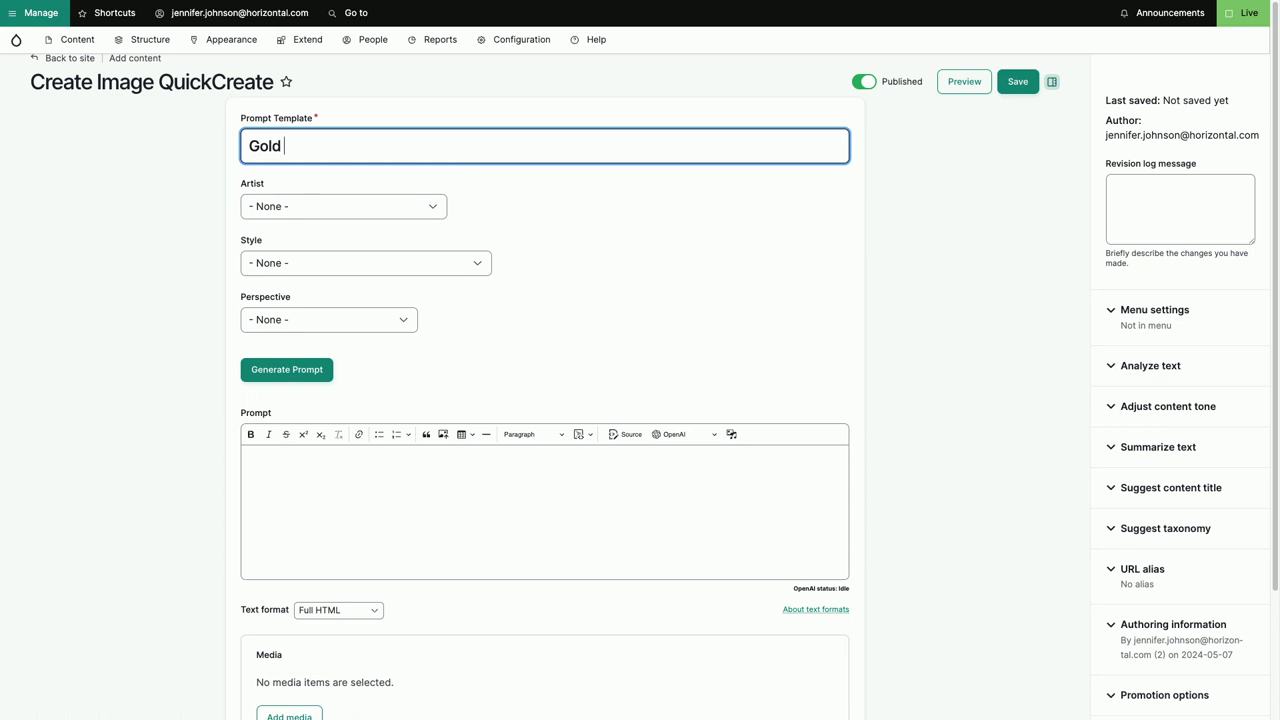
{"action": "key", "text": "BackSpace"}
{"action": "type", "text": "f Ball and Ocean"}
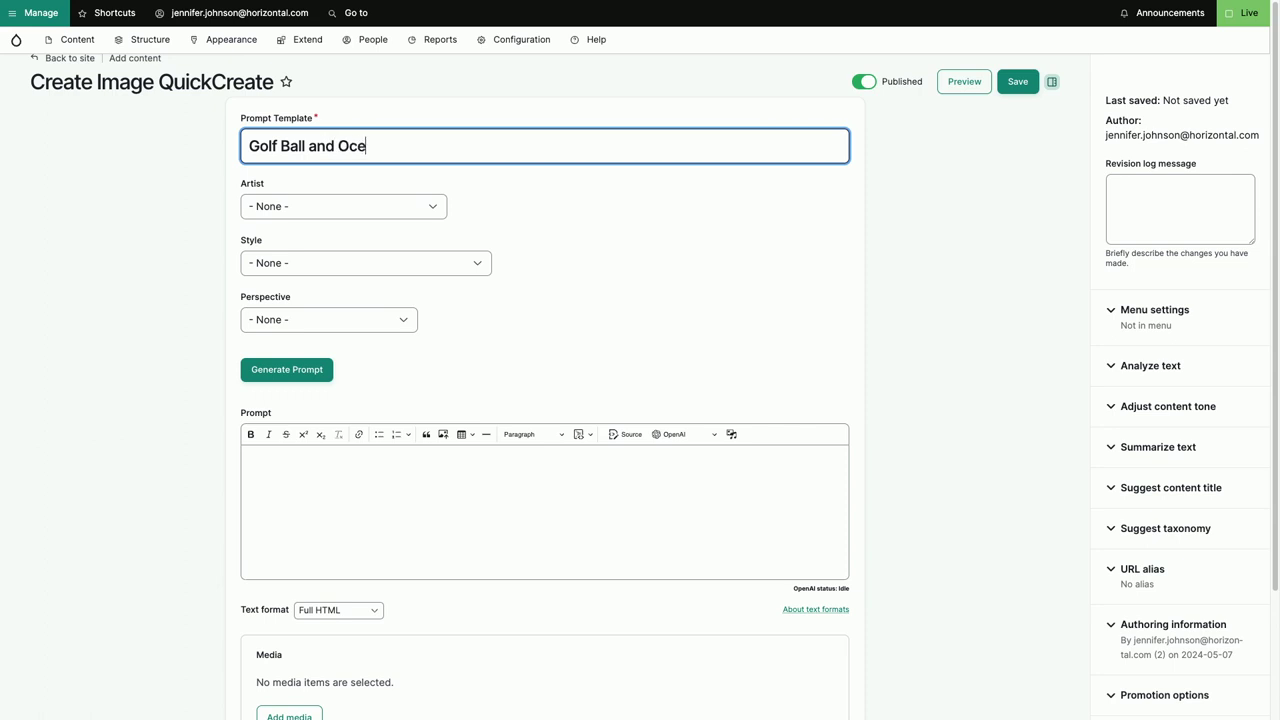
Choose artist Roy Lichtenstein, style Stained Glass, perspective From Below, and generate the prompt
{"action": "left_click", "coordinate": [252, 206]}
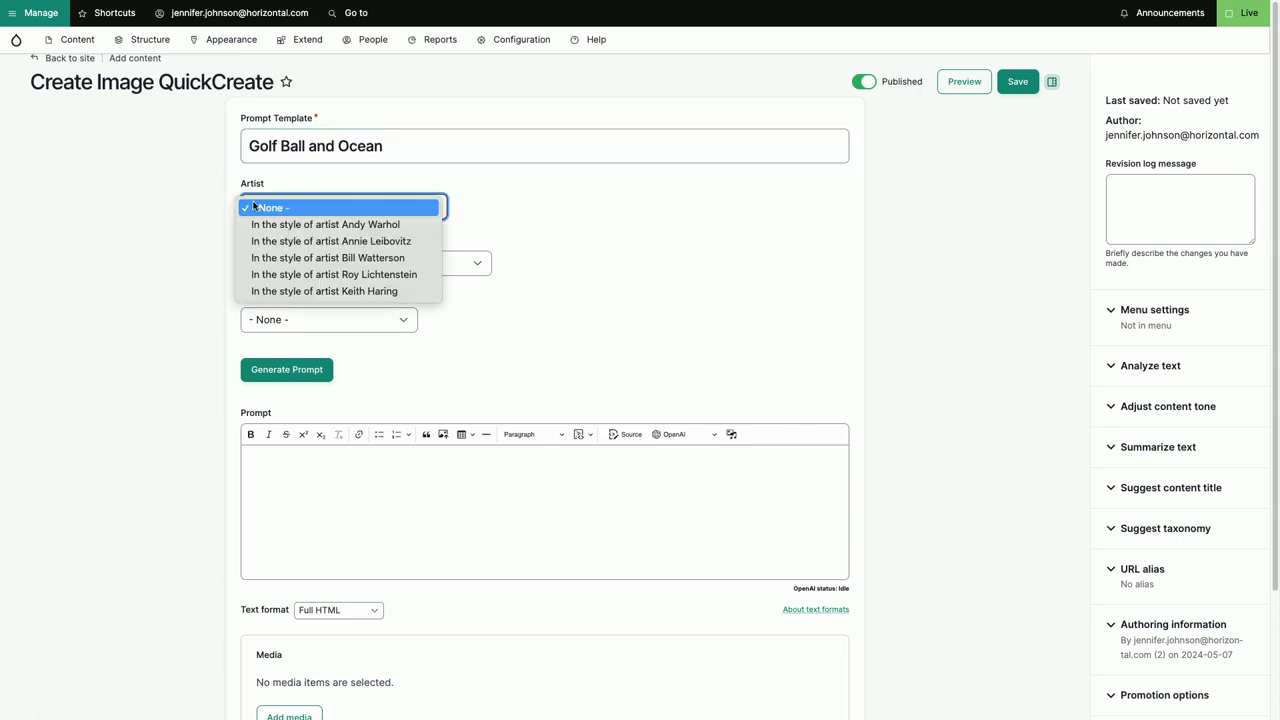
{"action": "left_click", "coordinate": [362, 274]}
{"action": "left_click", "coordinate": [362, 262]}
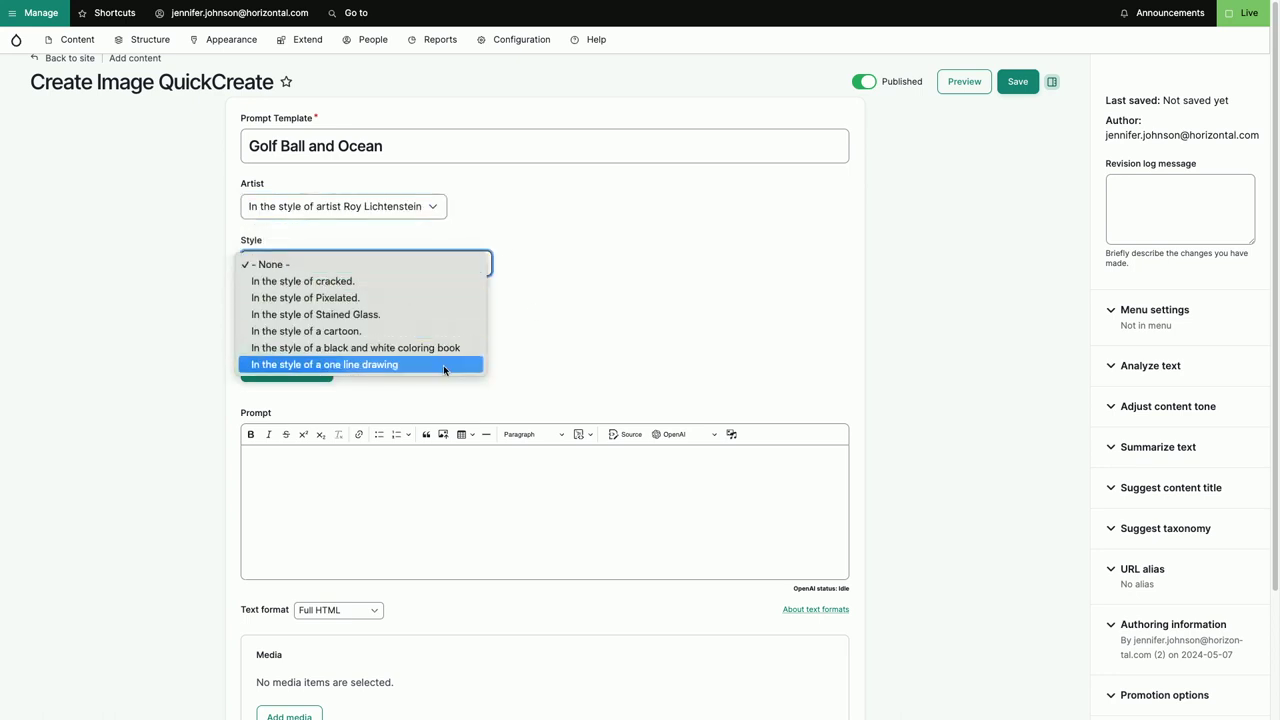
{"action": "left_click", "coordinate": [414, 314]}
{"action": "left_click", "coordinate": [361, 322]}
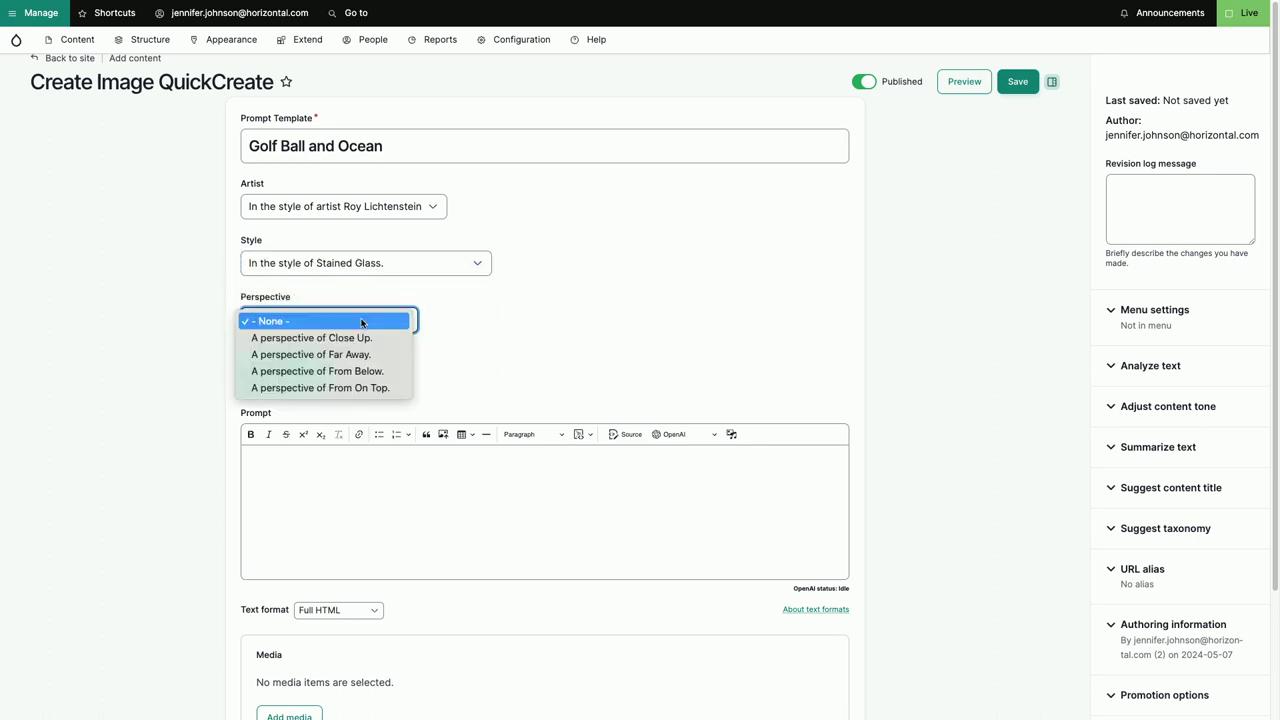
{"action": "left_click", "coordinate": [380, 375]}
{"action": "left_click", "coordinate": [287, 371]}
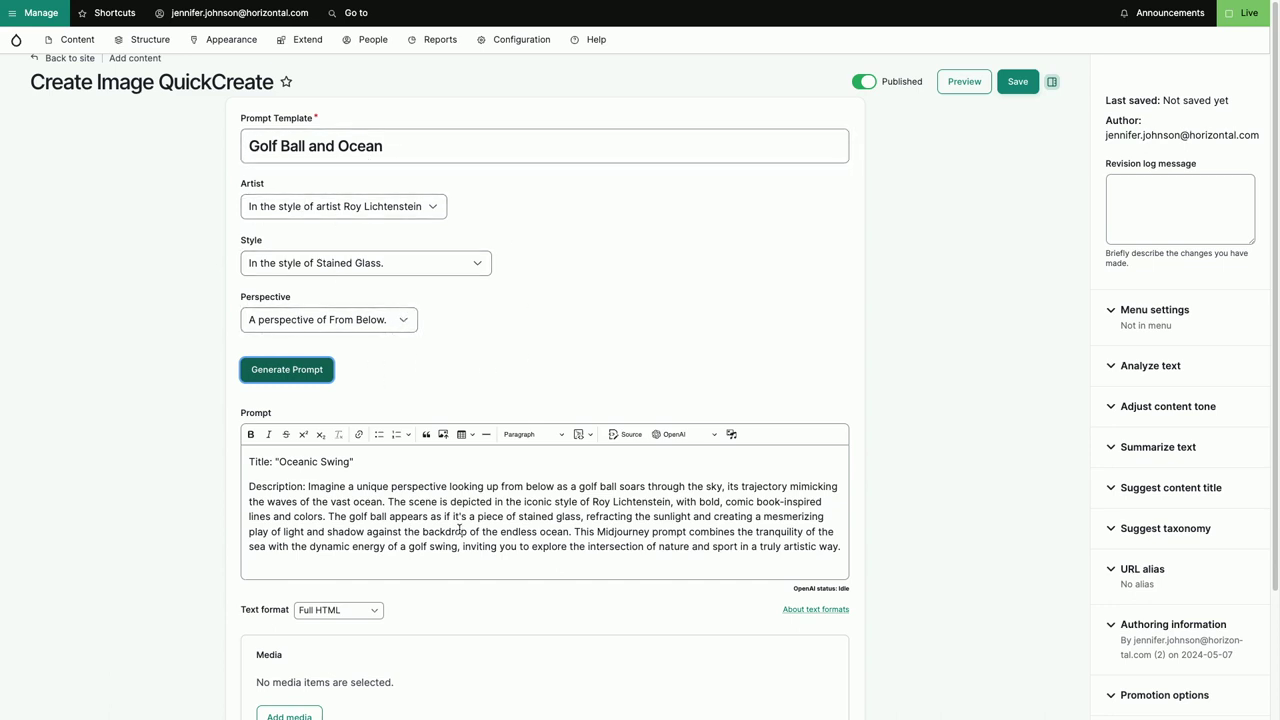
Copy the generated 'Oceanic Swing' description and leave full-screen mode
{"action": "left_click", "coordinate": [841, 546]}
{"action": "left_click_drag", "start_coordinate": [747, 531], "coordinate": [309, 488]}
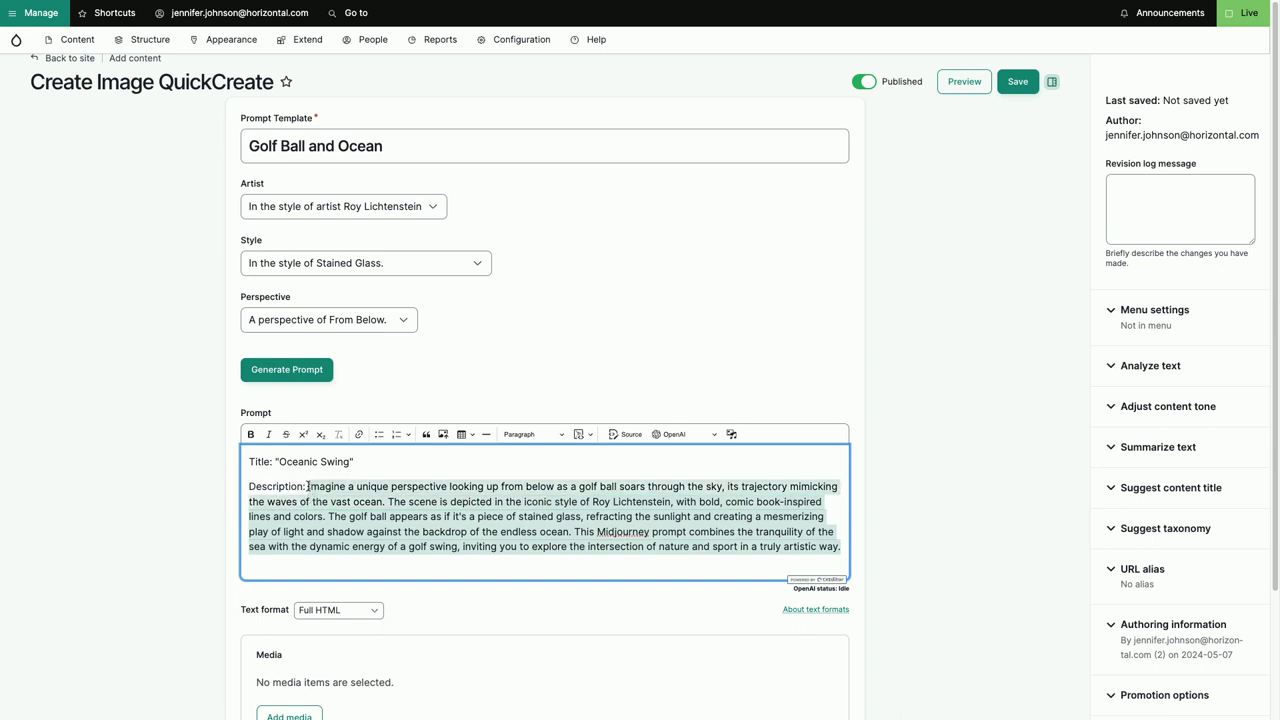
{"action": "right_click", "coordinate": [352, 512]}
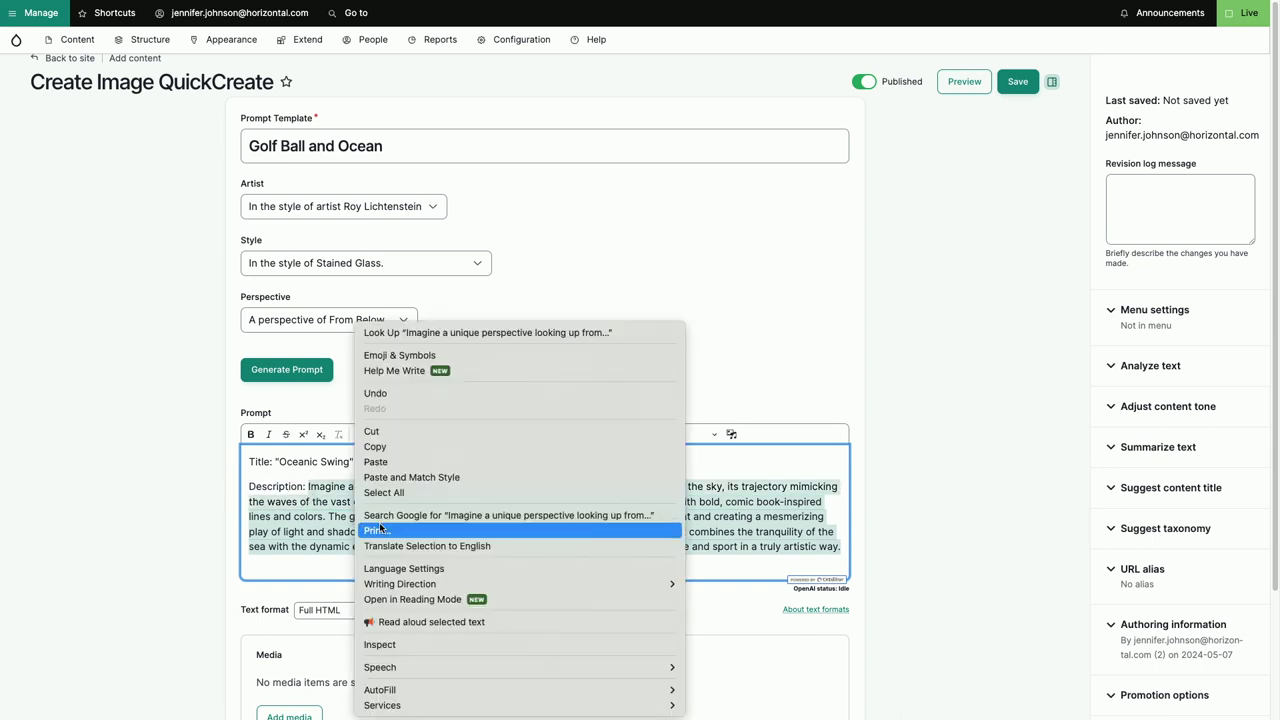
{"action": "left_click", "coordinate": [378, 446]}
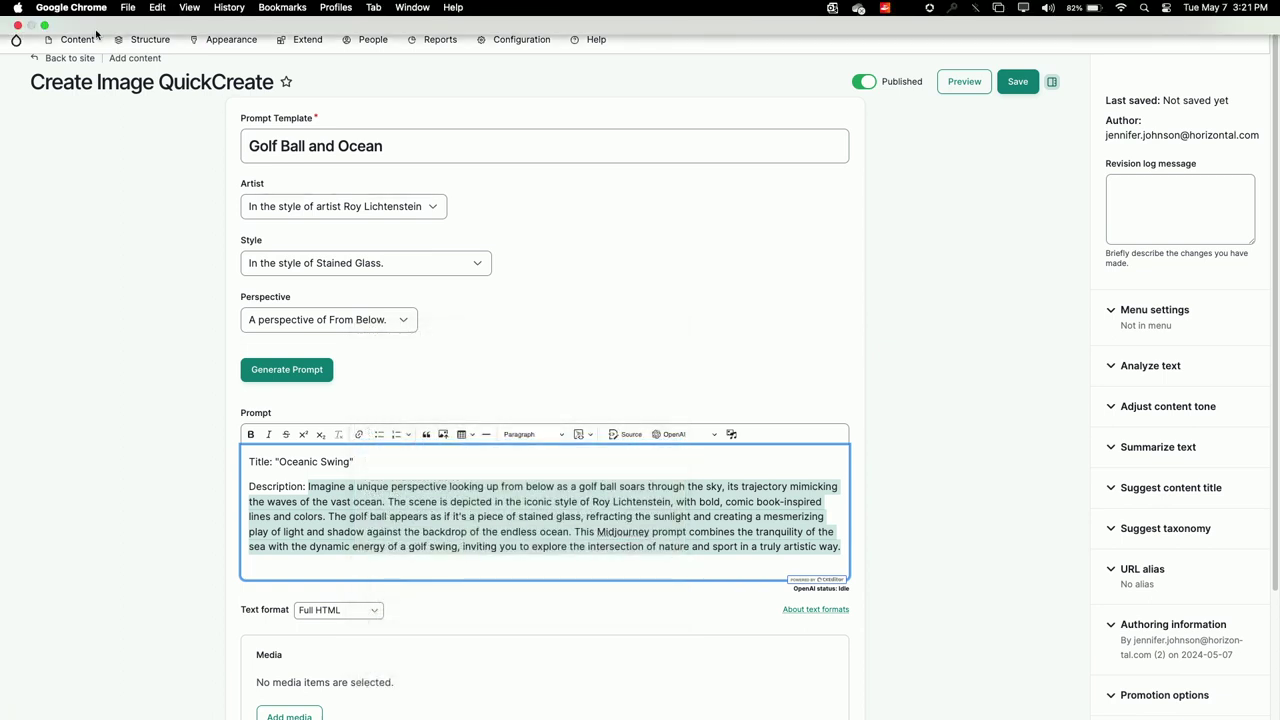
{"action": "left_click", "coordinate": [45, 30]}
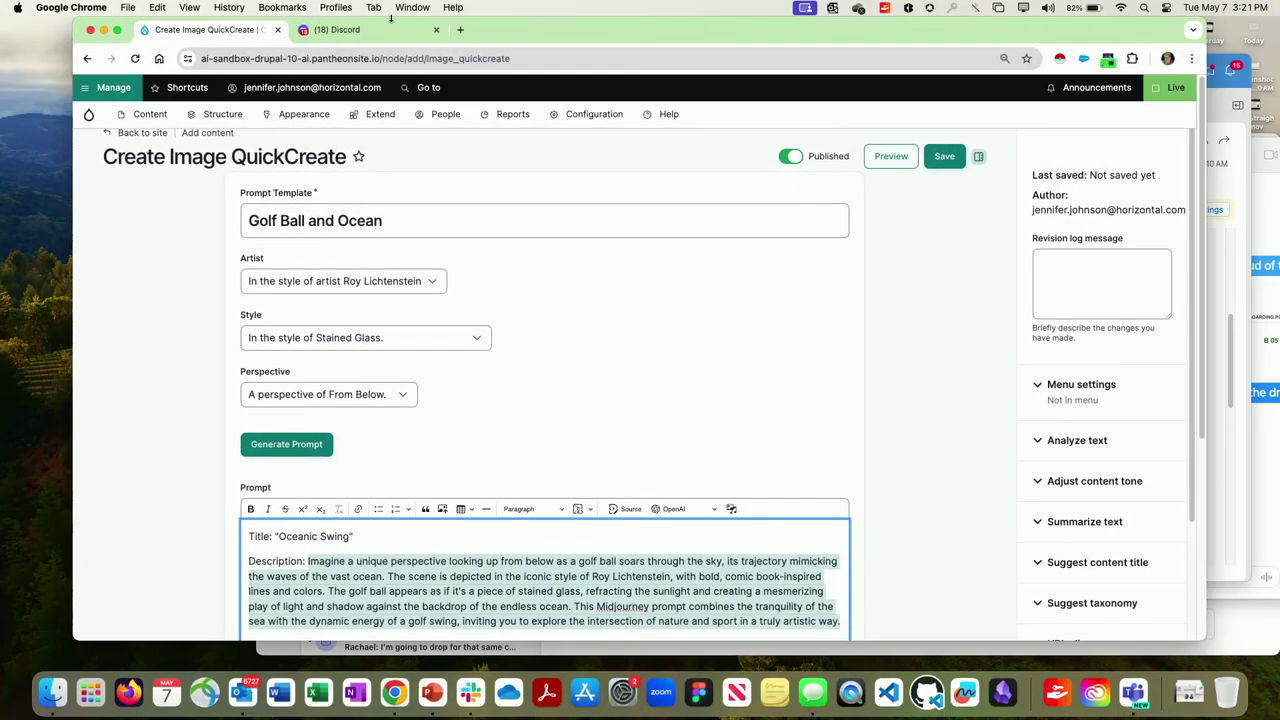
In the Discord server, send /imagine with the pasted golf-ball-and-ocean description to Midjourney
{"action": "left_click", "coordinate": [370, 29]}
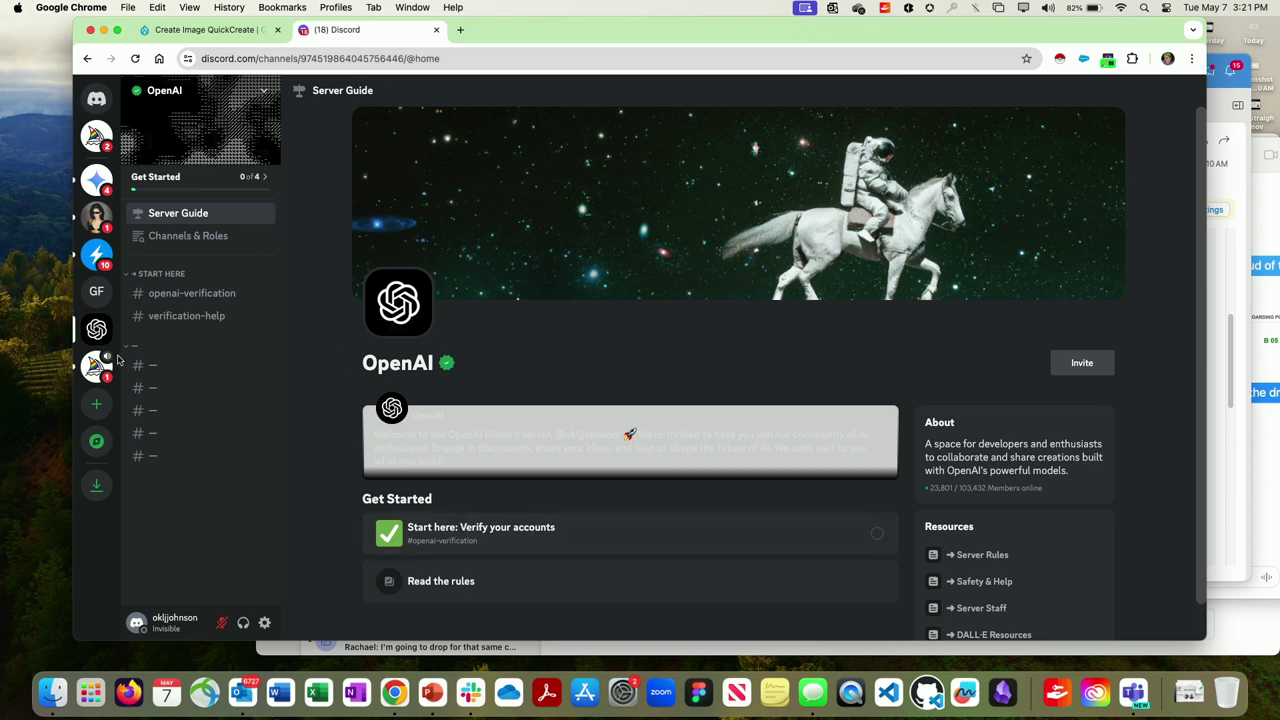
{"action": "left_click", "coordinate": [96, 291]}
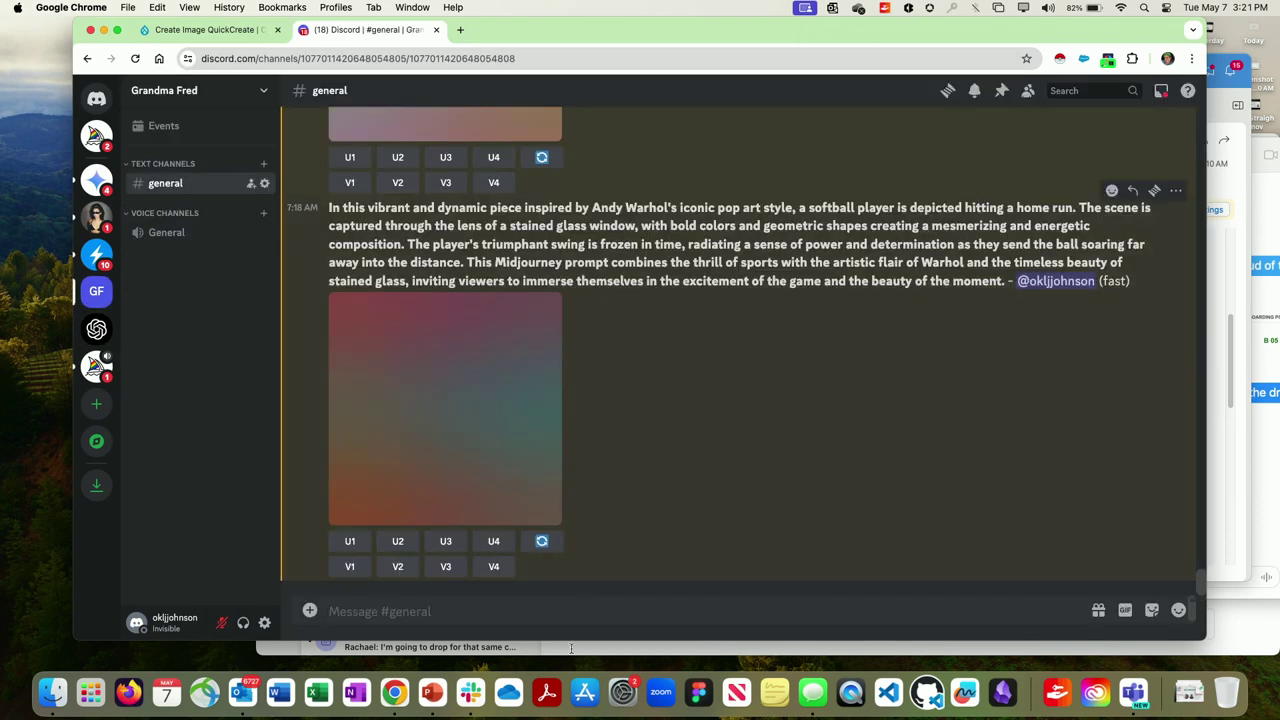
{"action": "type", "text": "/ima"}
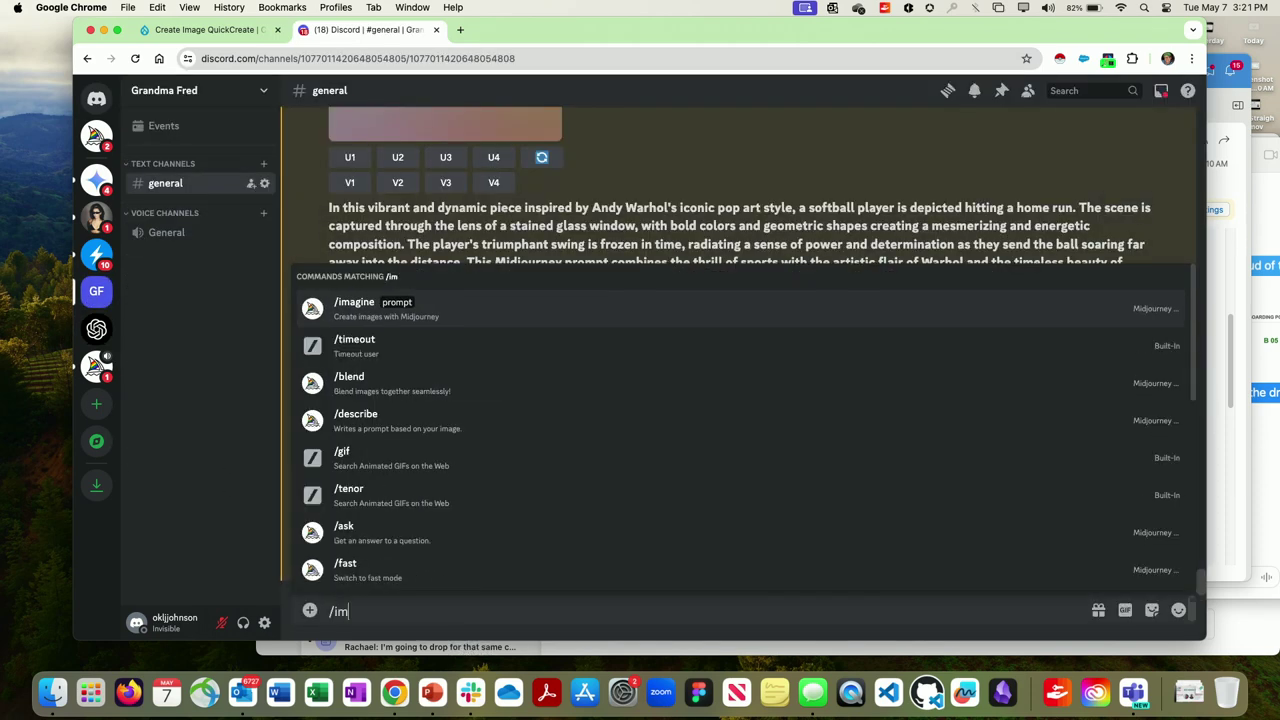
{"action": "left_click", "coordinate": [487, 318]}
{"action": "key", "text": "super+v"}
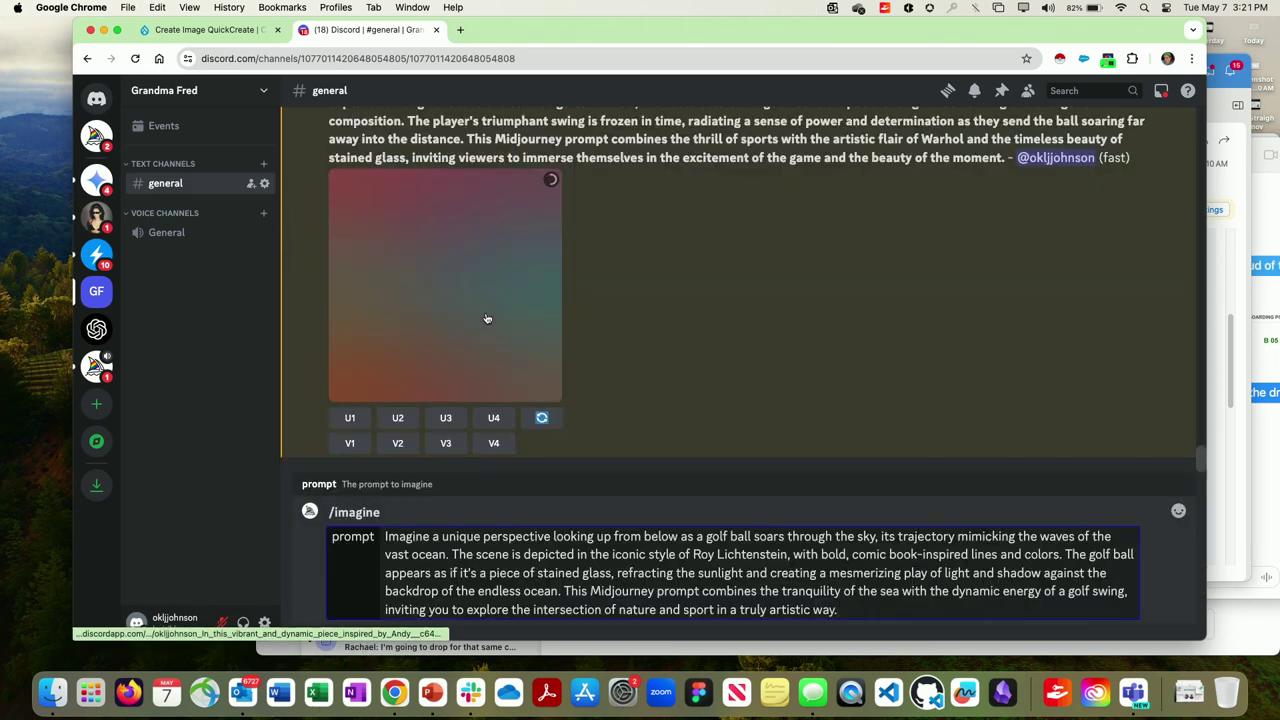
{"action": "key", "text": "Return"}
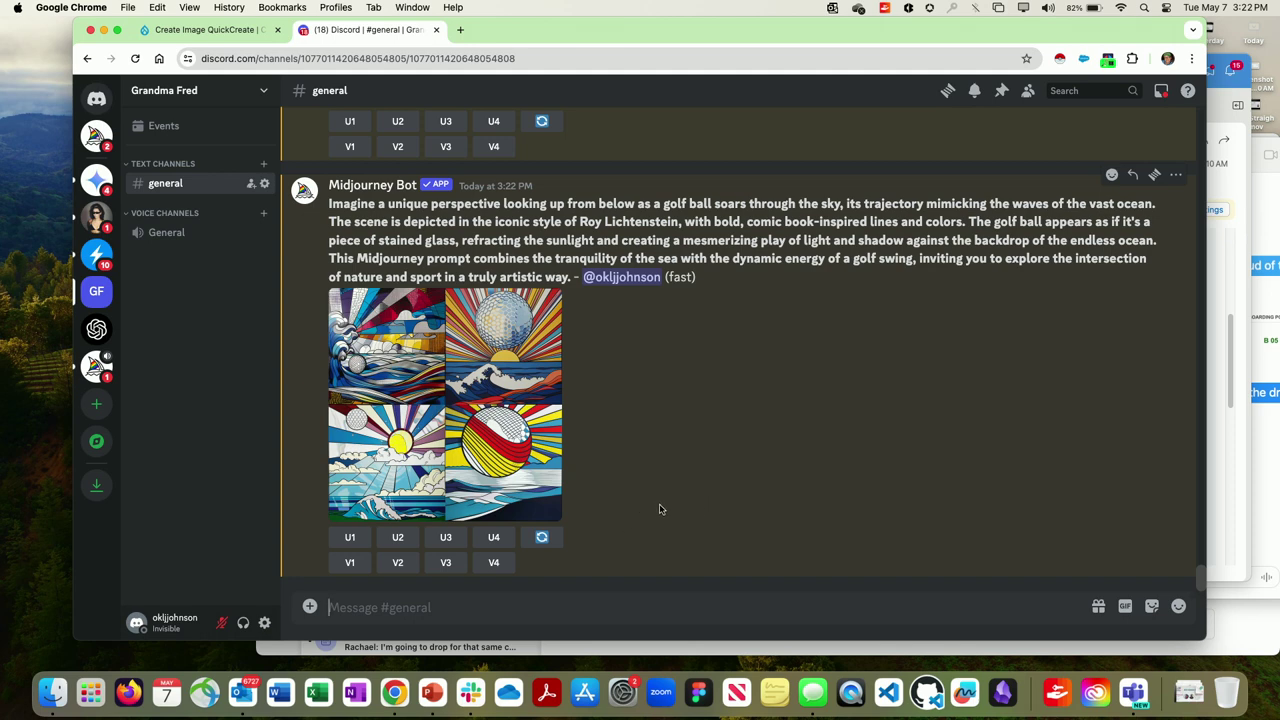
Upscale the second grid image (U2) and open its full-size version in a new browser tab
{"action": "left_click", "coordinate": [397, 537]}
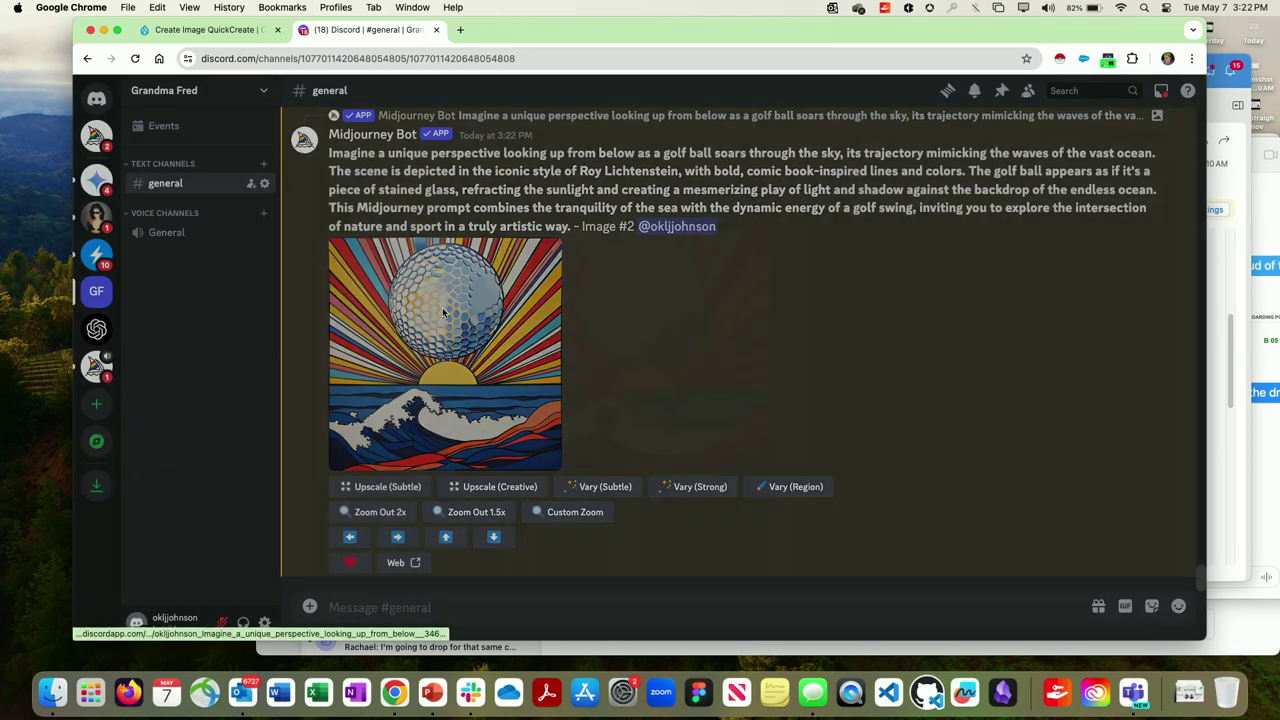
{"action": "left_click", "coordinate": [444, 313]}
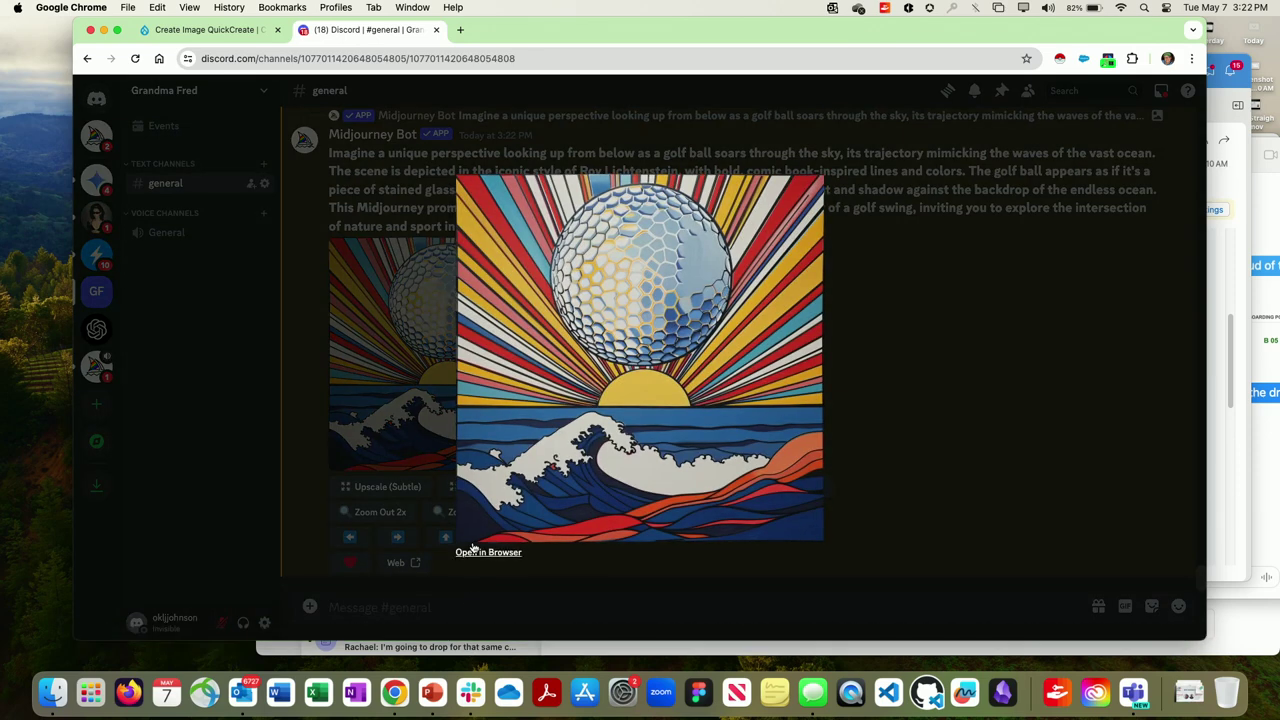
{"action": "left_click", "coordinate": [476, 551]}
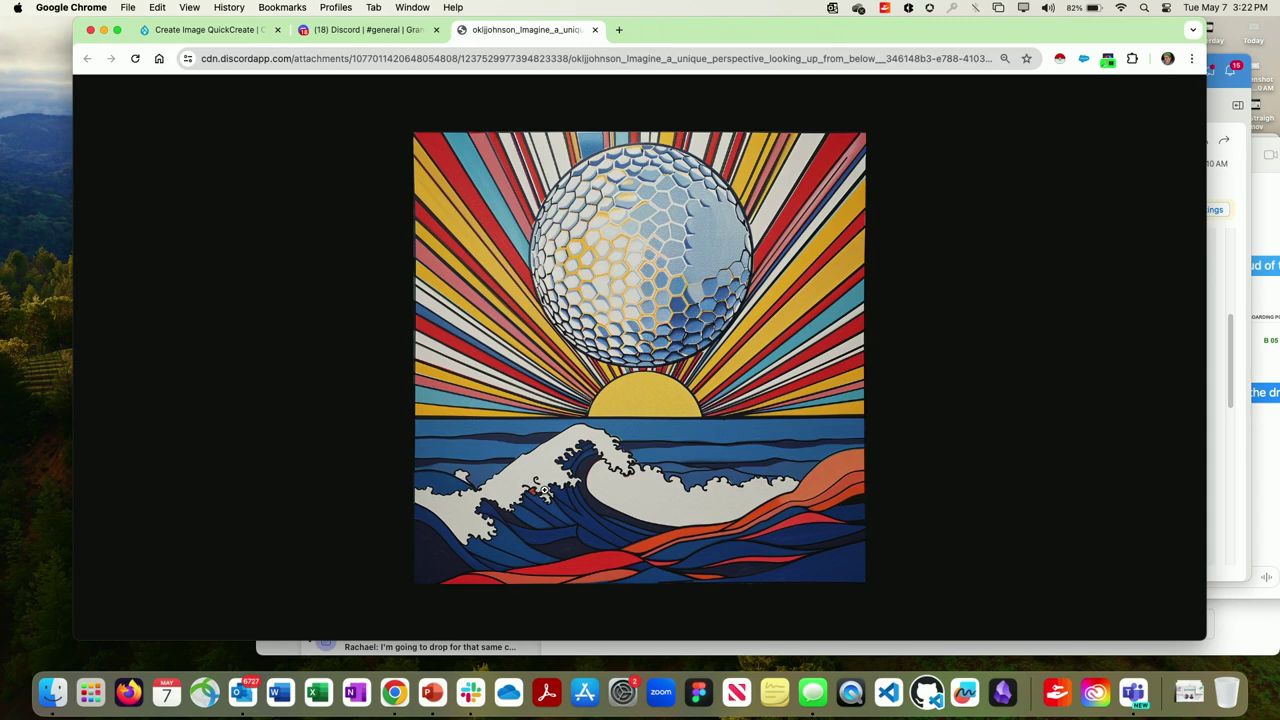
{"action": "left_click", "coordinate": [374, 31]}
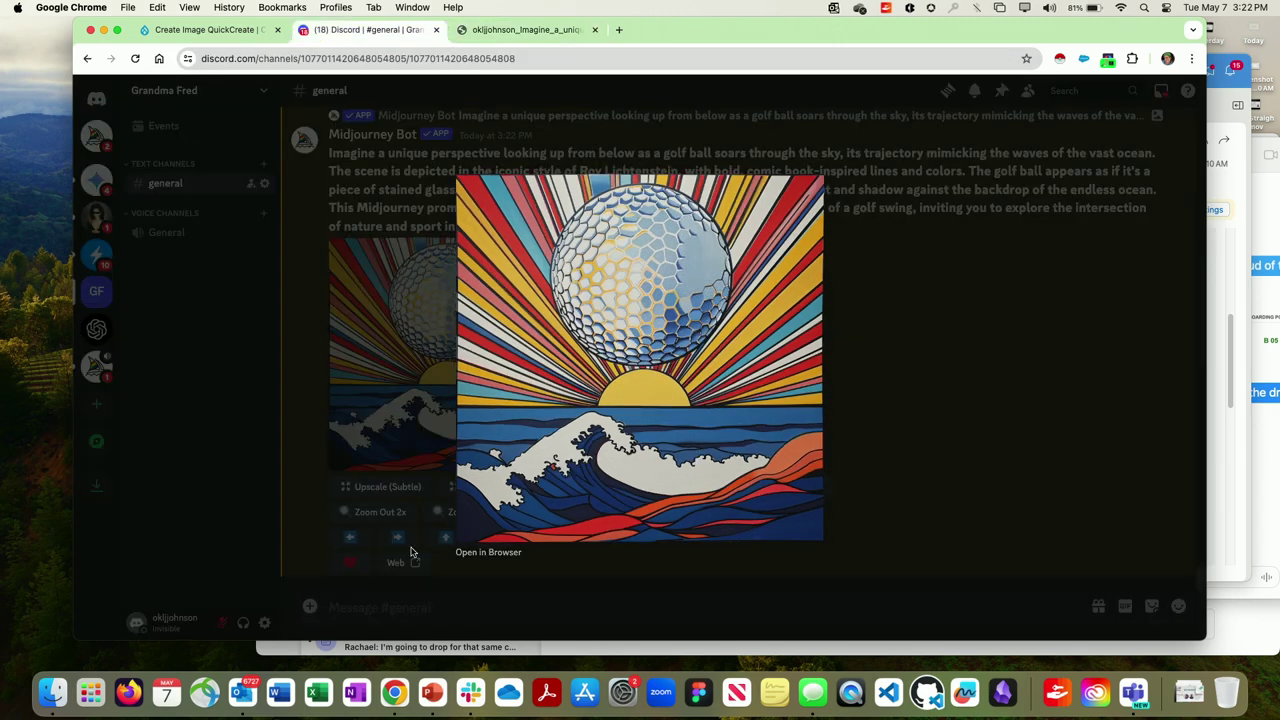
{"action": "left_click", "coordinate": [566, 598]}
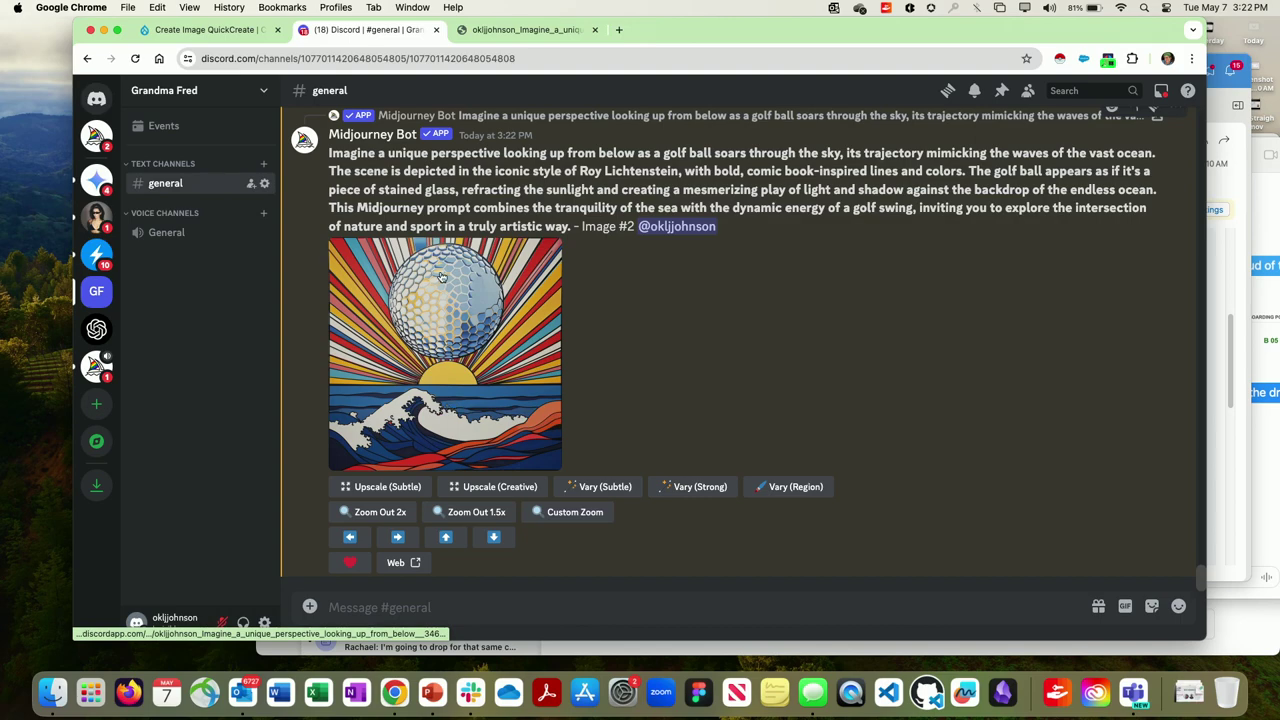
Back in Discord, upscale the second grid image again
{"action": "scroll", "coordinate": [464, 370], "scroll_direction": "up", "scroll_amount": 3}
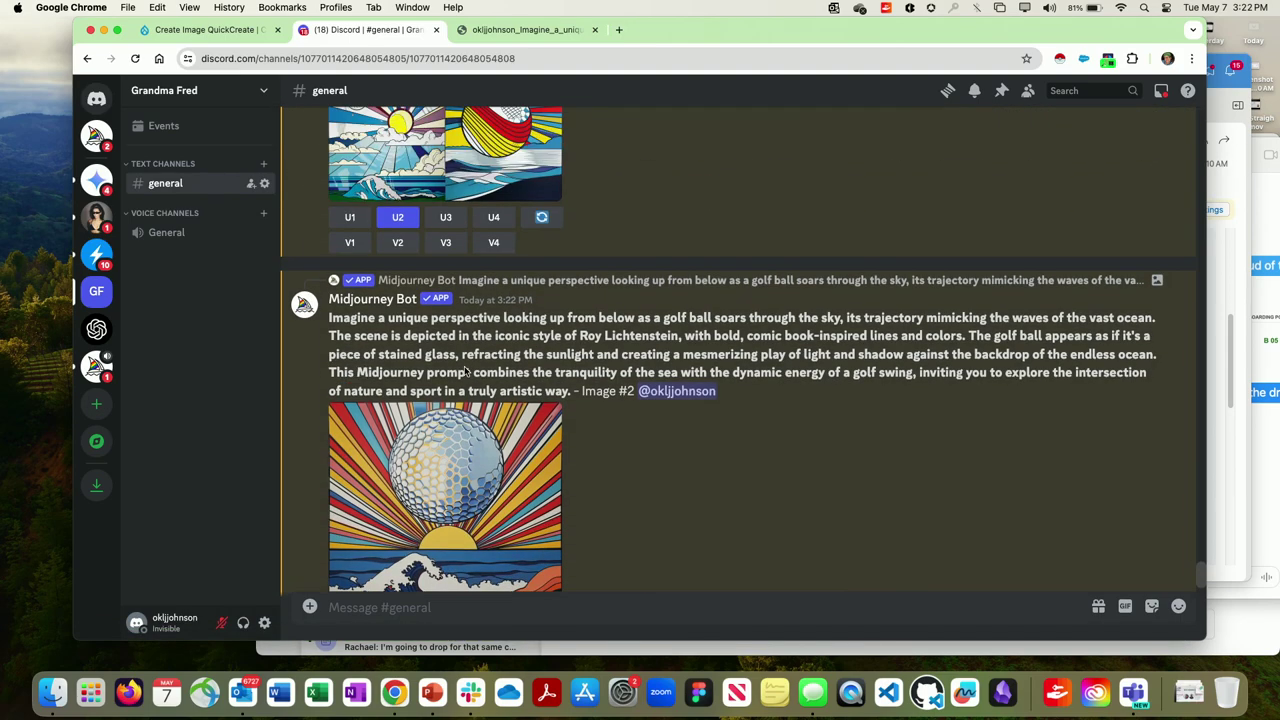
{"action": "scroll", "coordinate": [464, 370], "scroll_direction": "up", "scroll_amount": 5}
{"action": "left_click", "coordinate": [398, 581]}
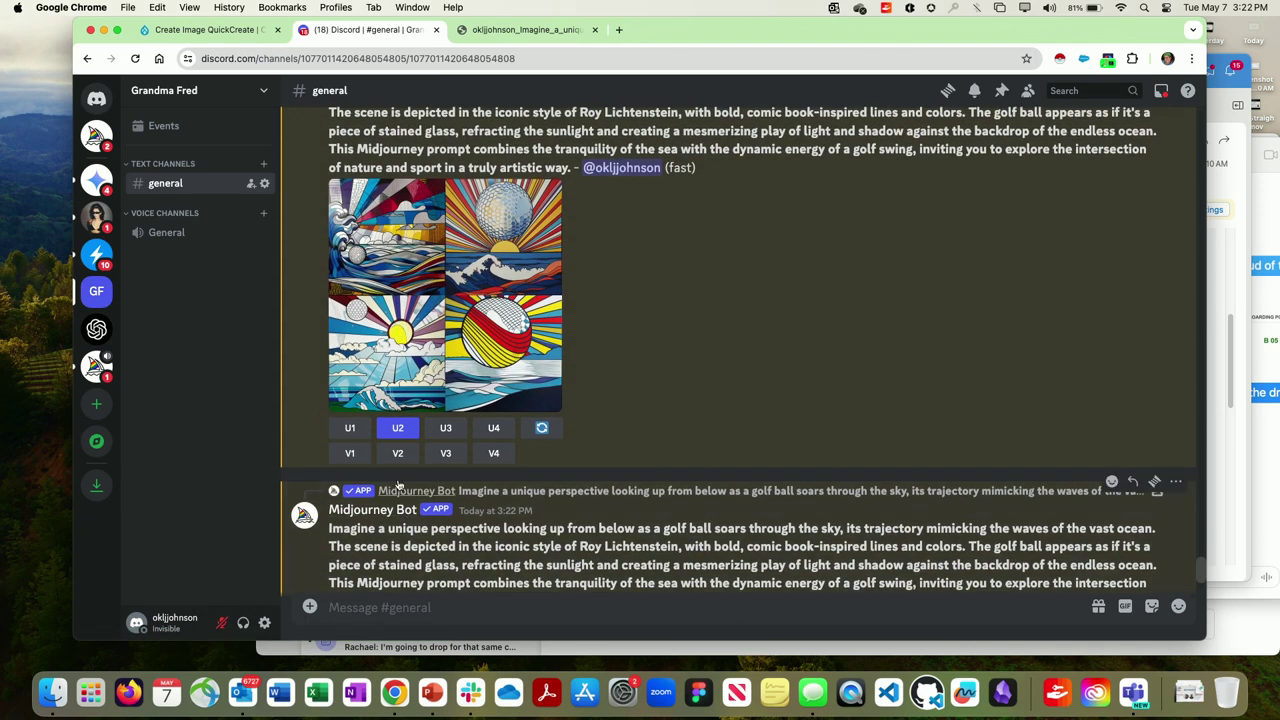
{"action": "scroll", "coordinate": [700, 370], "scroll_direction": "down", "scroll_amount": 4}
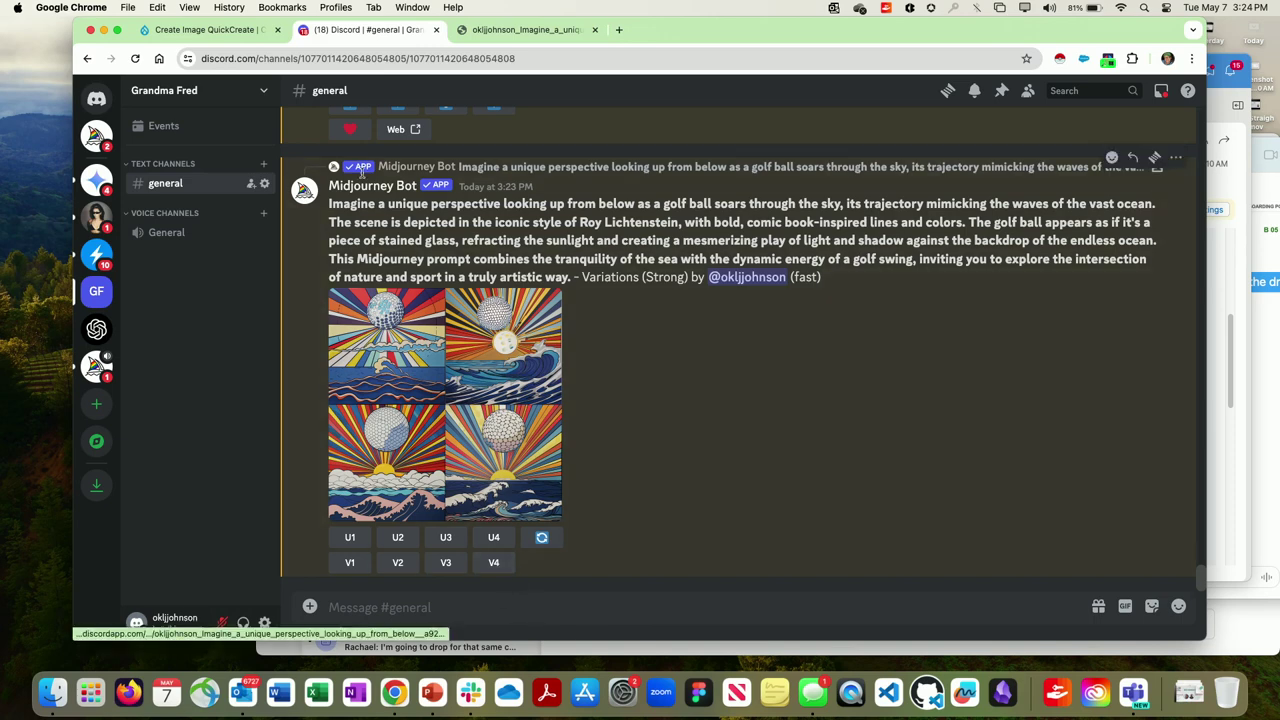
Switch back to the Create Image QuickCreate tab with the Oceanic Swing prompt
{"action": "left_click", "coordinate": [205, 30]}
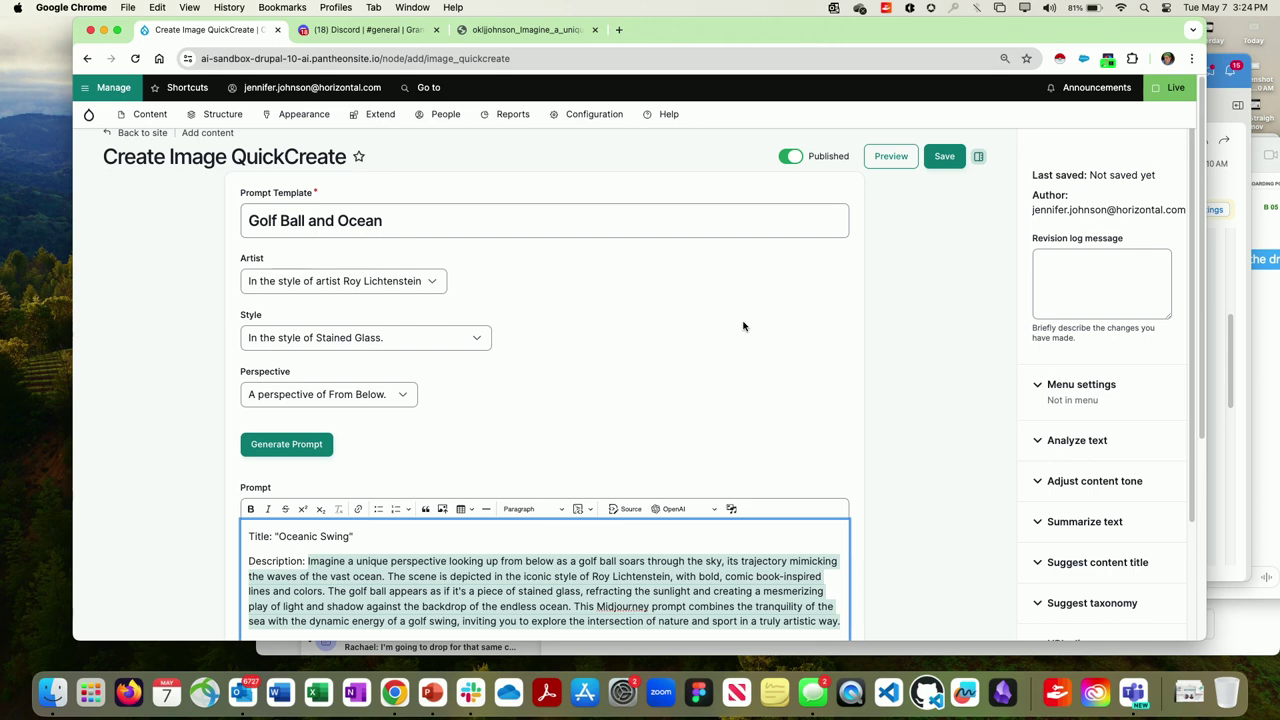
{"action": "scroll", "coordinate": [500, 380], "scroll_direction": "down", "scroll_amount": 4}
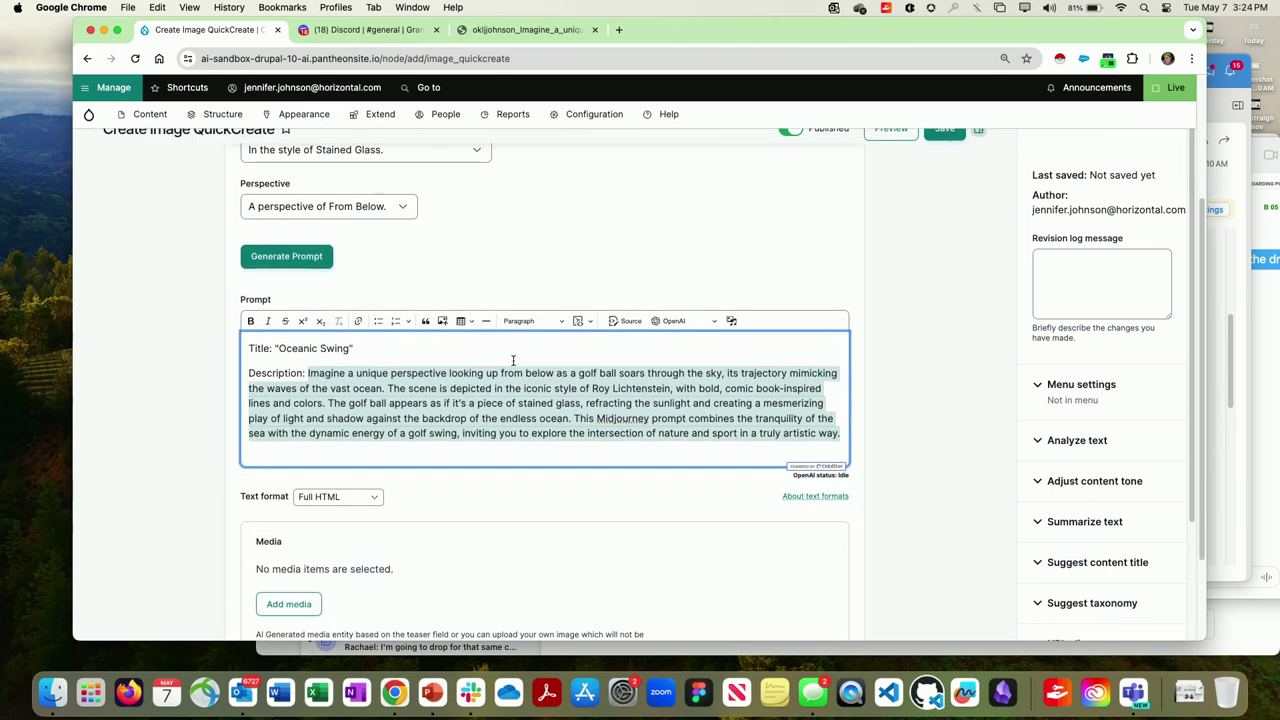
{"action": "scroll", "coordinate": [512, 363], "scroll_direction": "down", "scroll_amount": 1}
{"action": "scroll", "coordinate": [519, 357], "scroll_direction": "up", "scroll_amount": 5}
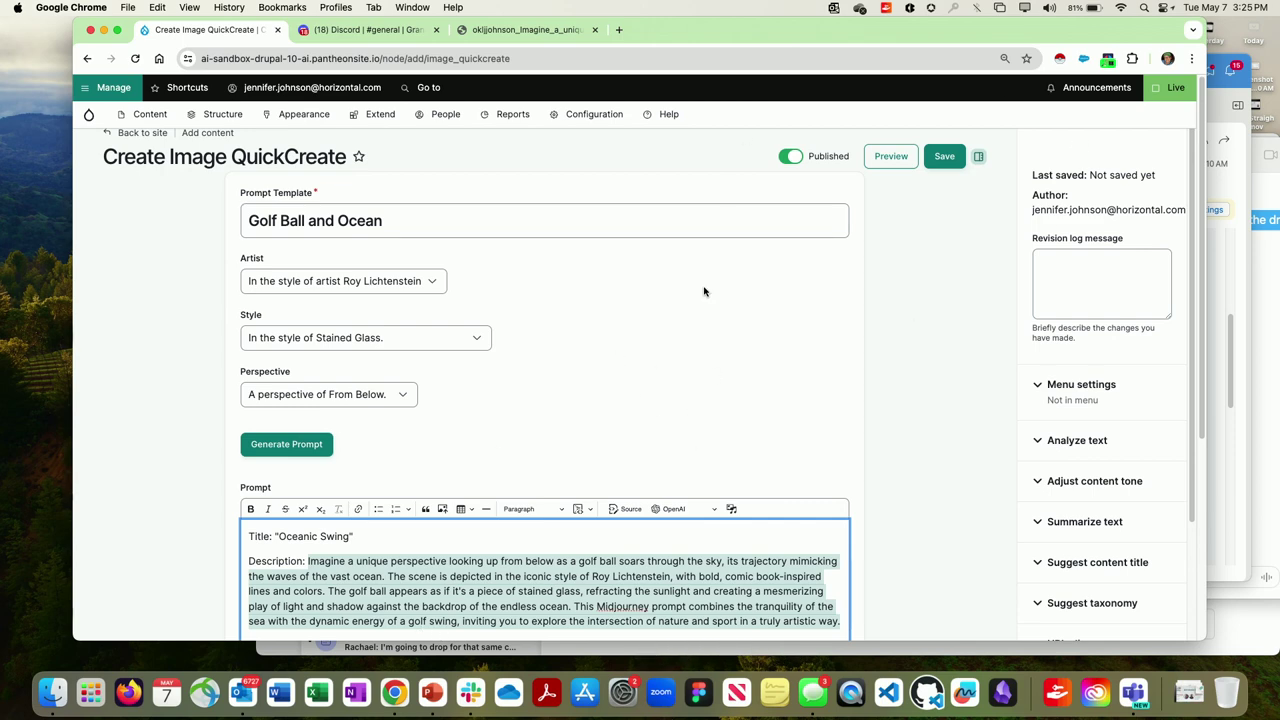
Launch Adobe Photoshop 2024 from Finder's Applications folder
{"action": "left_click", "coordinate": [54, 690]}
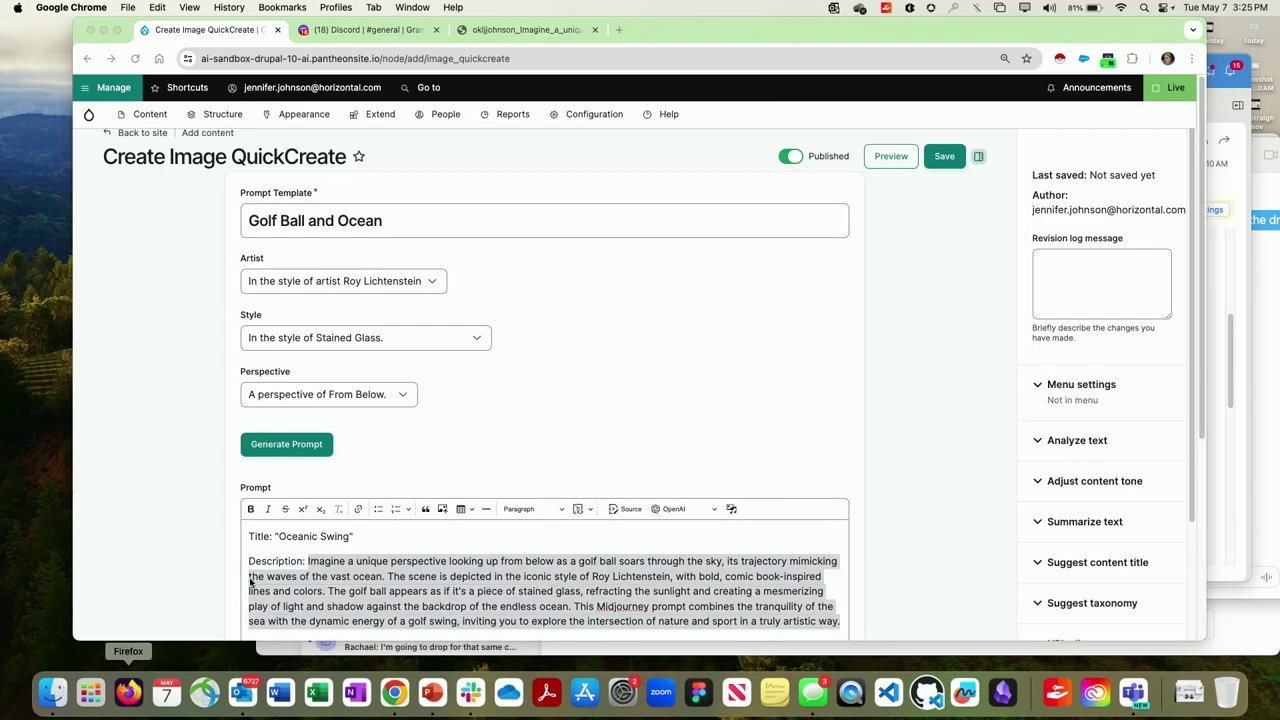
{"action": "left_click", "coordinate": [408, 185]}
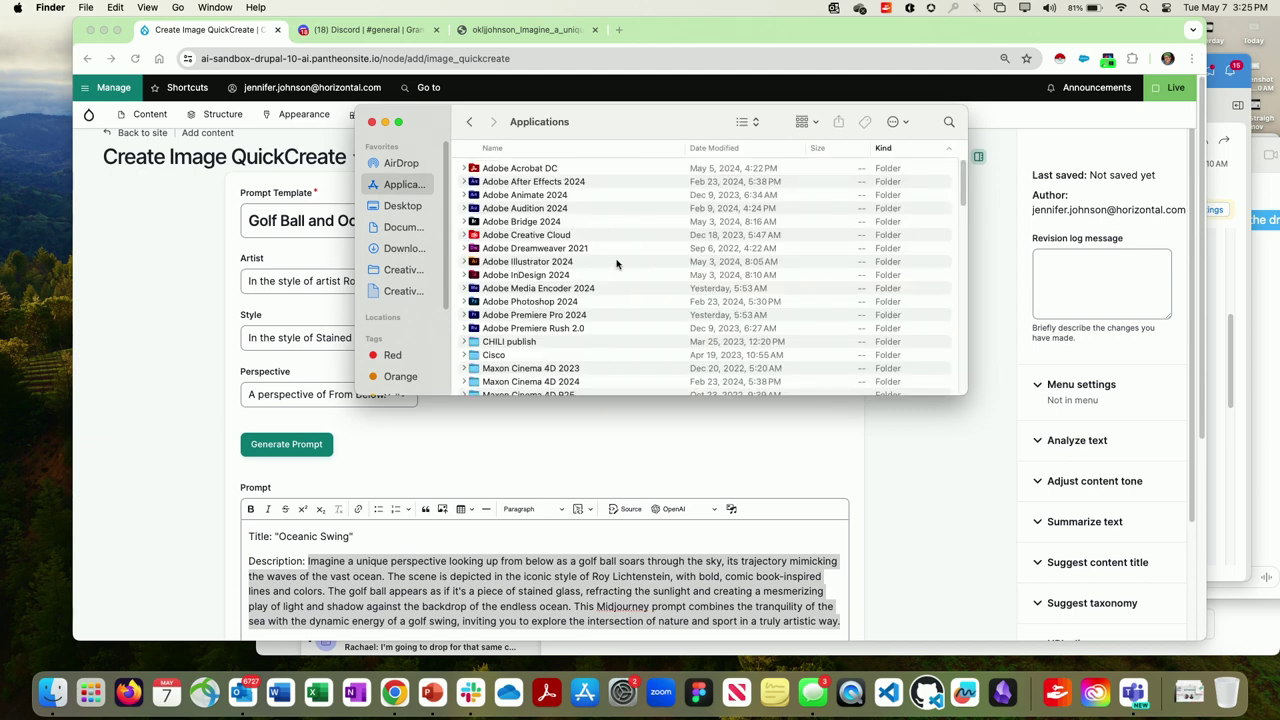
{"action": "double_click", "coordinate": [531, 303]}
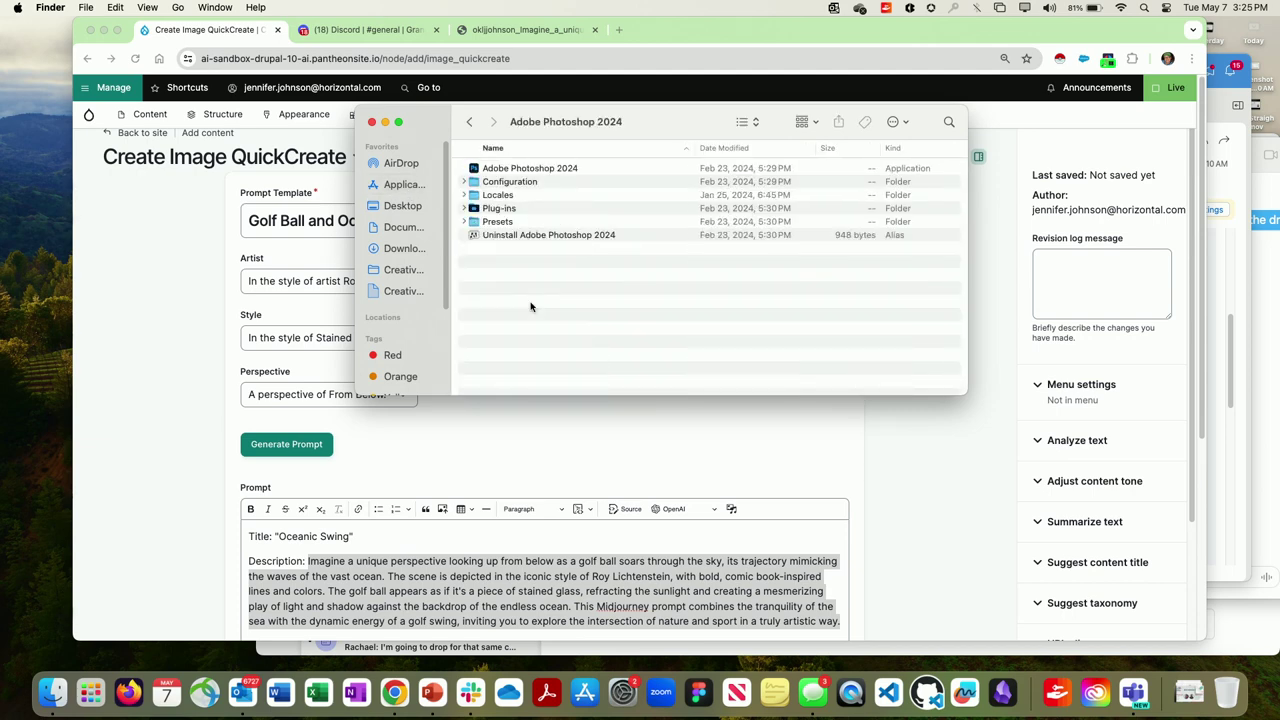
{"action": "double_click", "coordinate": [523, 173]}
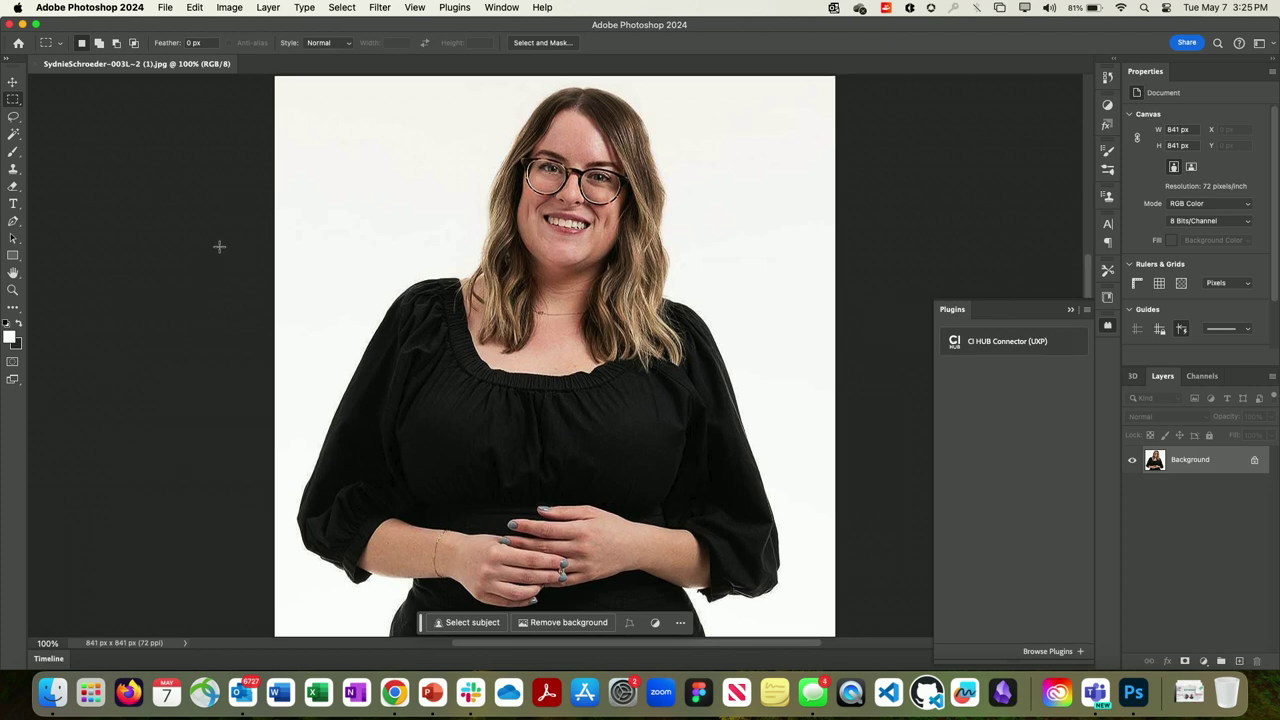
Use Remove background to mask the portrait's white background on Layer 0
{"action": "left_click", "coordinate": [568, 622]}
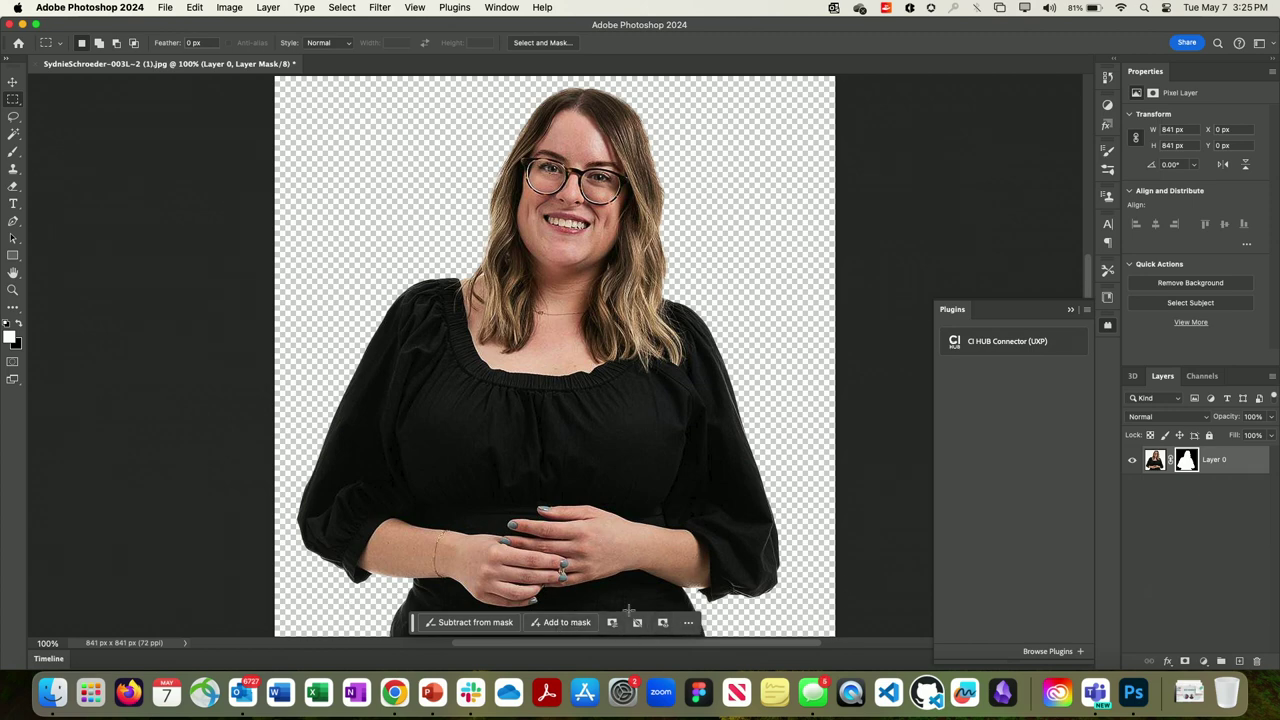
{"action": "scroll", "coordinate": [733, 413], "scroll_direction": "down", "scroll_amount": 5}
{"action": "scroll", "coordinate": [575, 445], "scroll_direction": "up", "scroll_amount": 3}
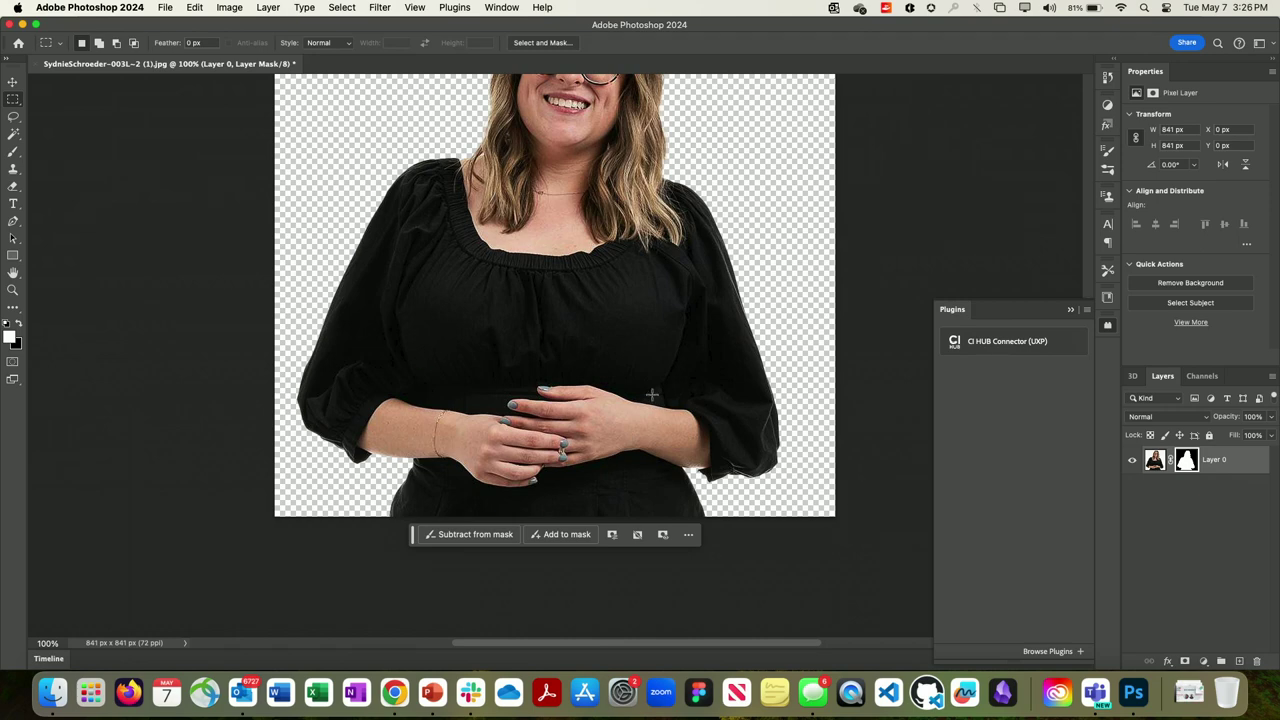
{"action": "scroll", "coordinate": [640, 390], "scroll_direction": "up", "scroll_amount": 8}
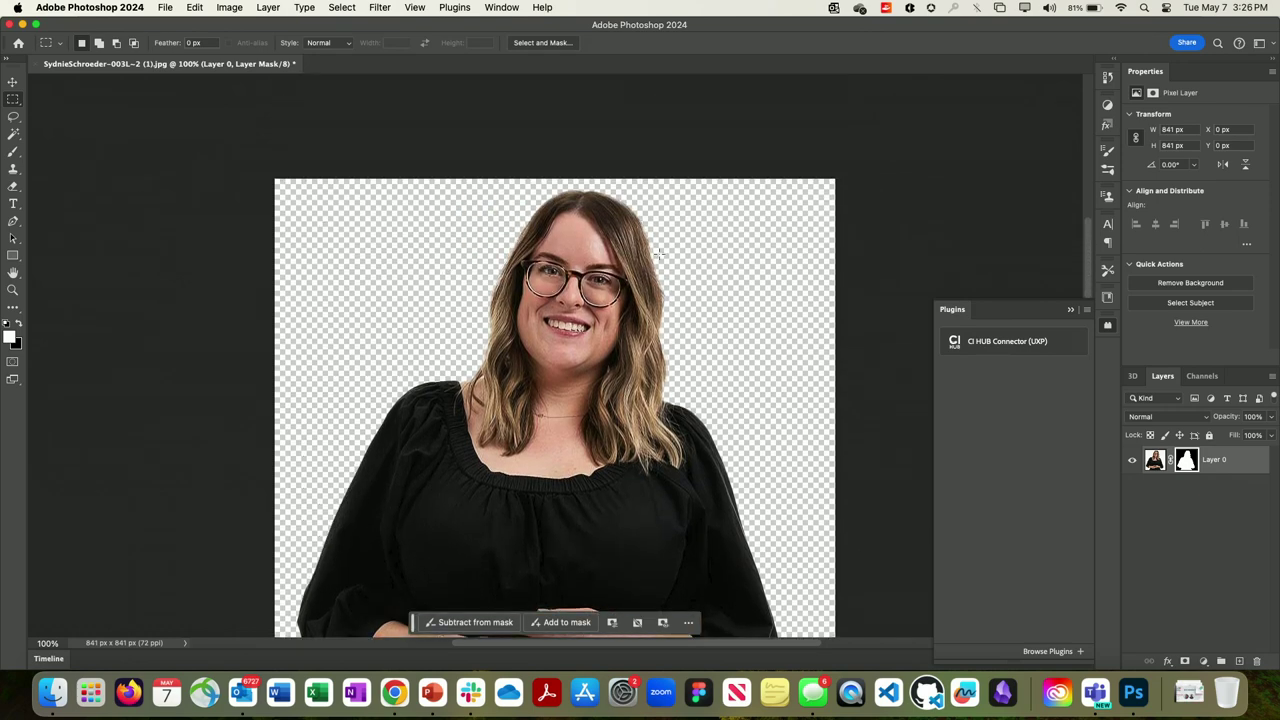
{"action": "scroll", "coordinate": [577, 253], "scroll_direction": "down", "scroll_amount": 5}
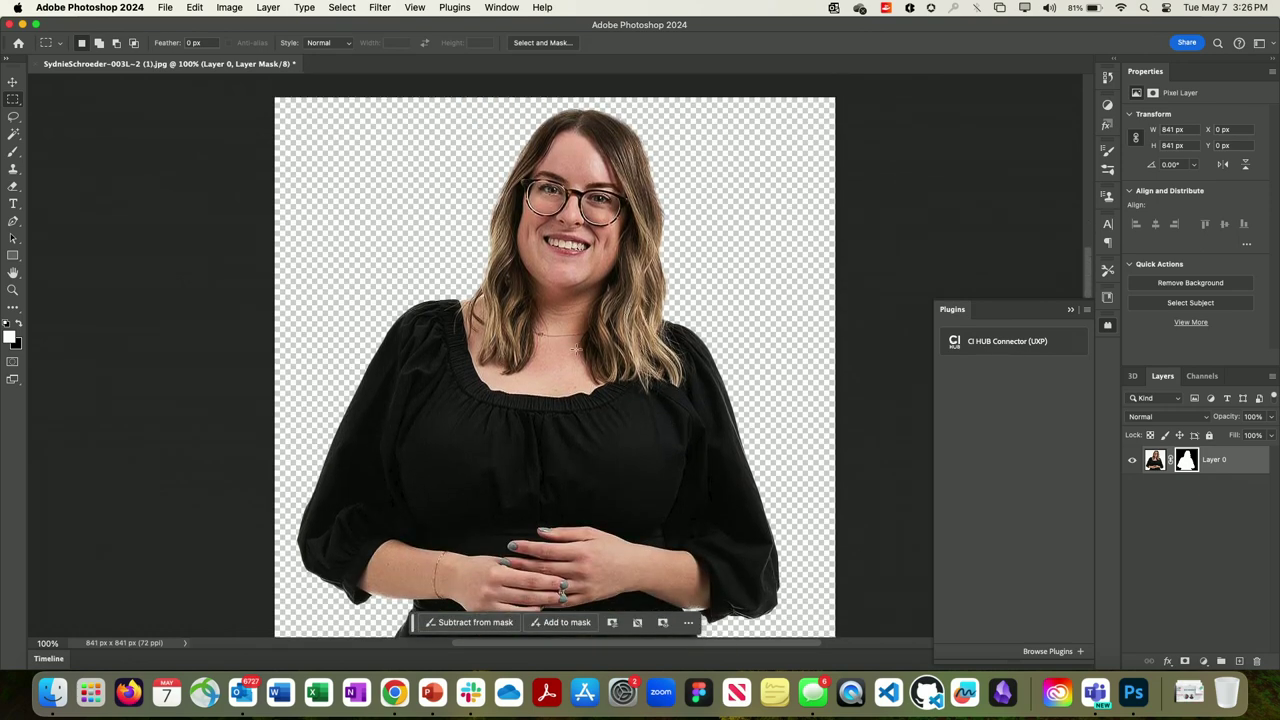
Select the whole canvas and generative-fill it with 'on a prairie surrounded by texas wildflowers'
{"action": "key", "text": "super+a"}
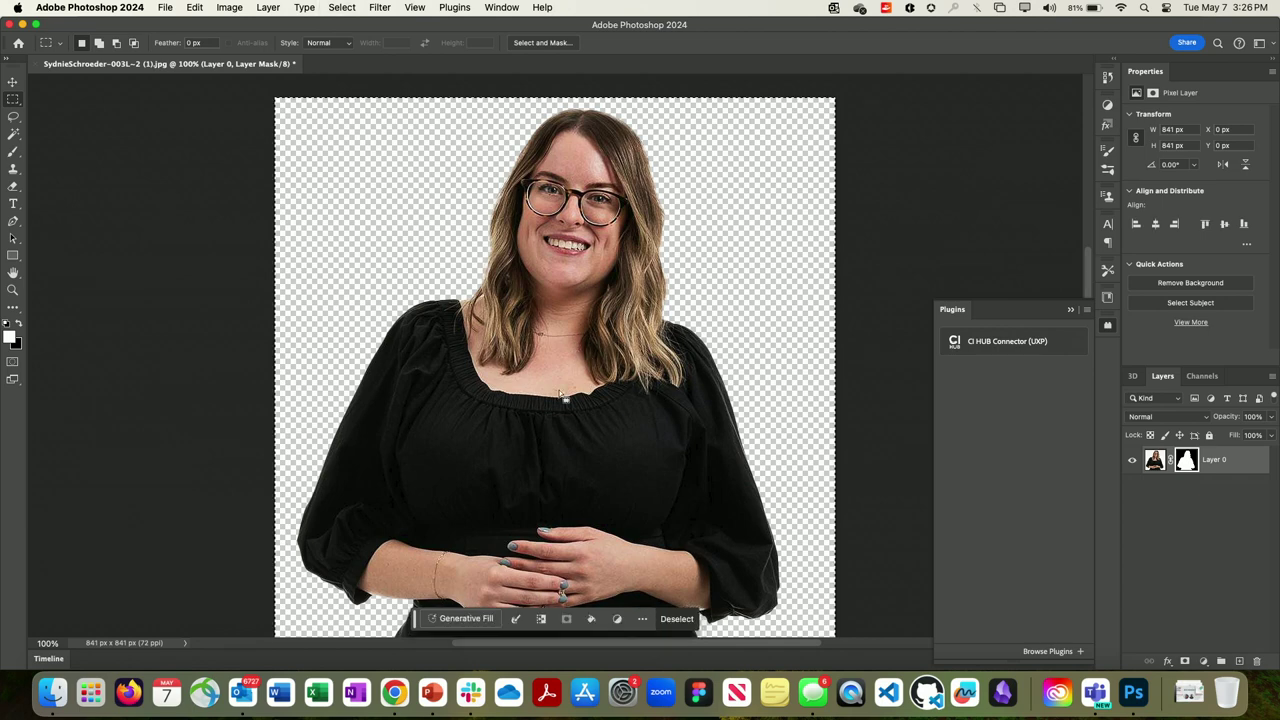
{"action": "left_click", "coordinate": [438, 617]}
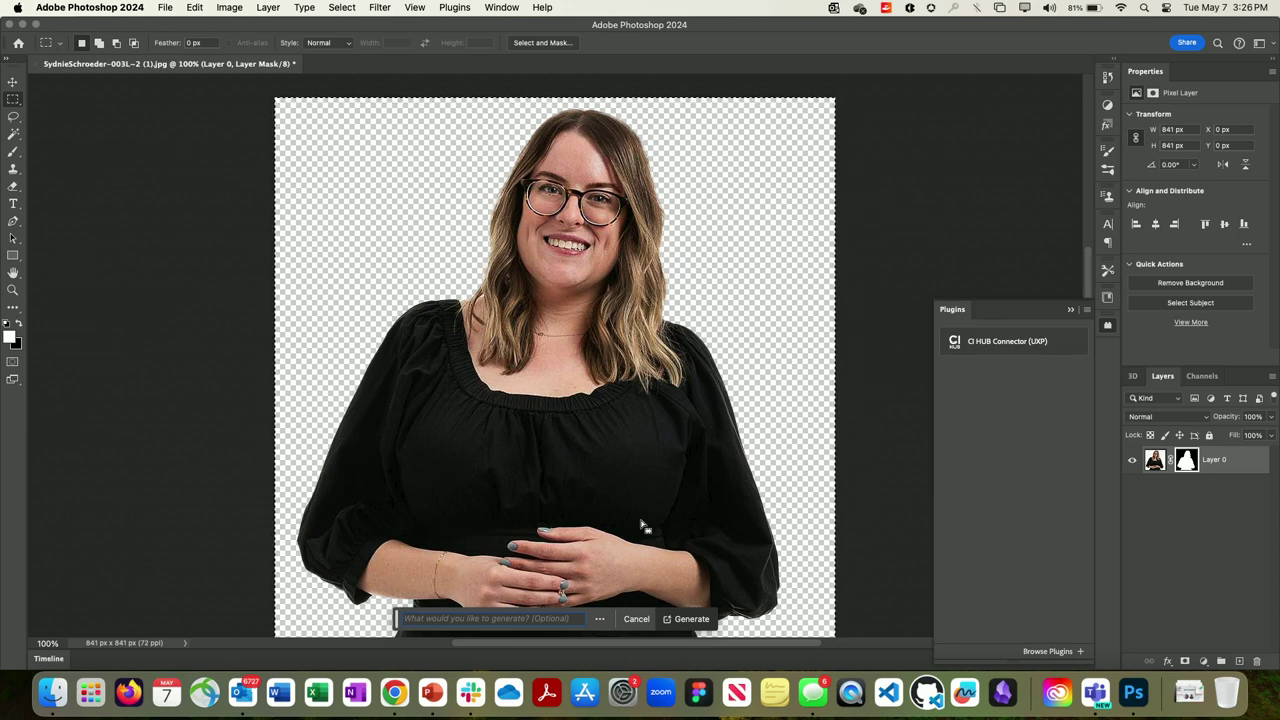
{"action": "type", "text": "on a pr"}
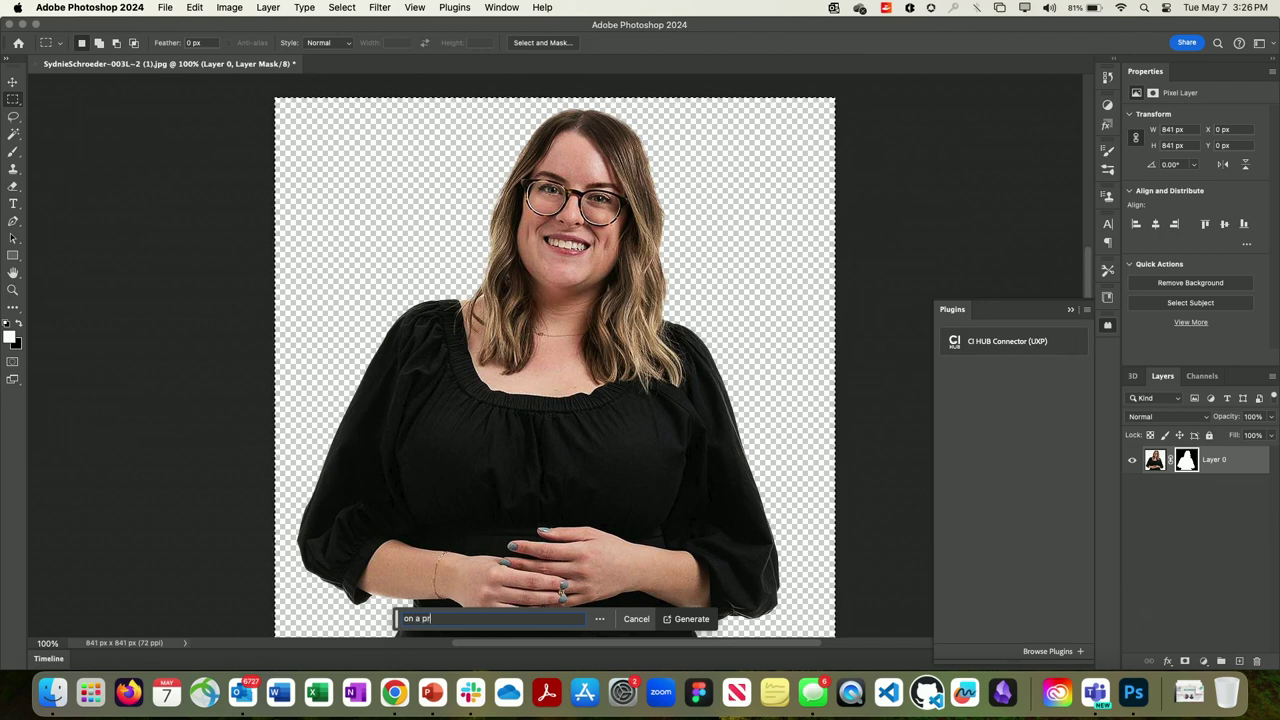
{"action": "type", "text": "air"}
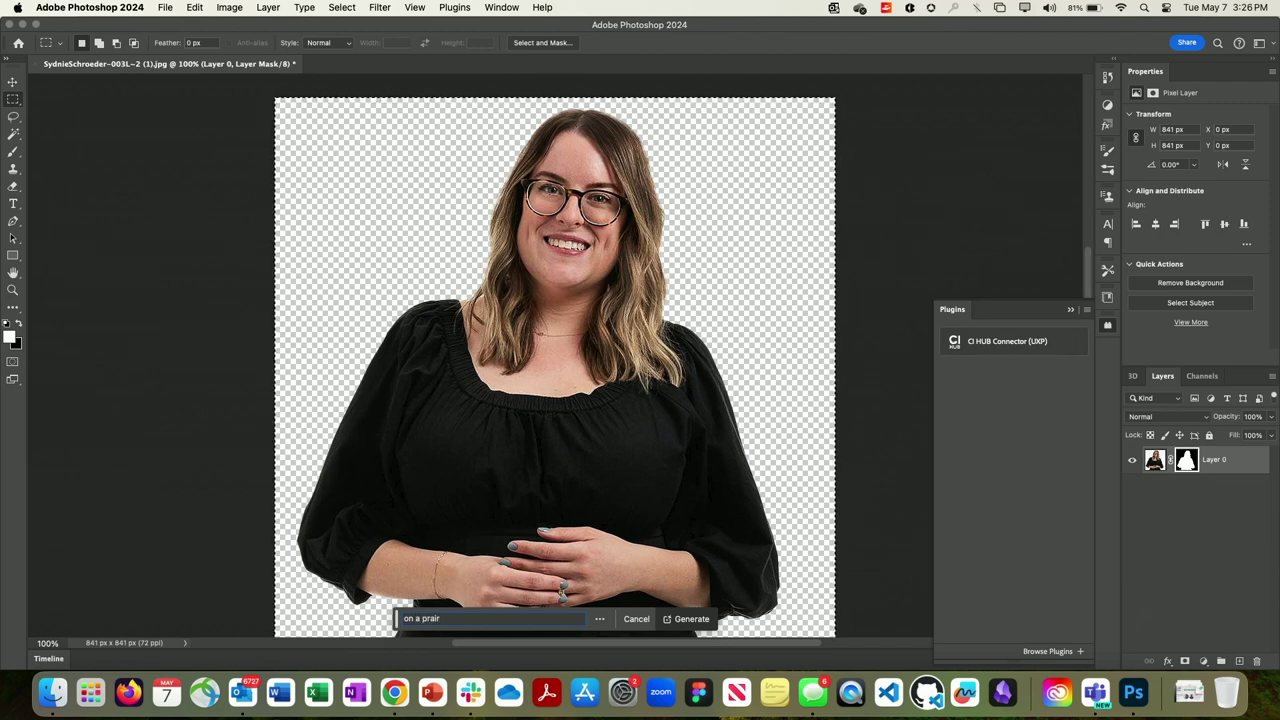
{"action": "type", "text": "ie surround"}
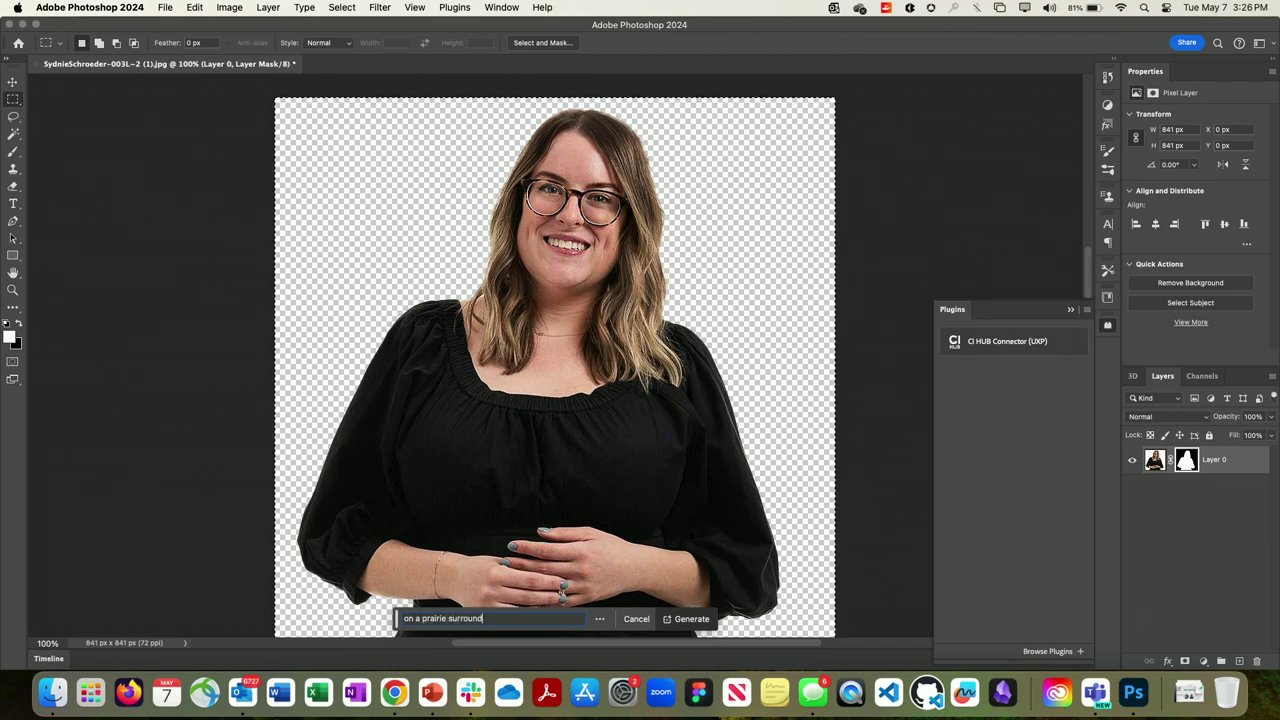
{"action": "type", "text": "ed by texas "}
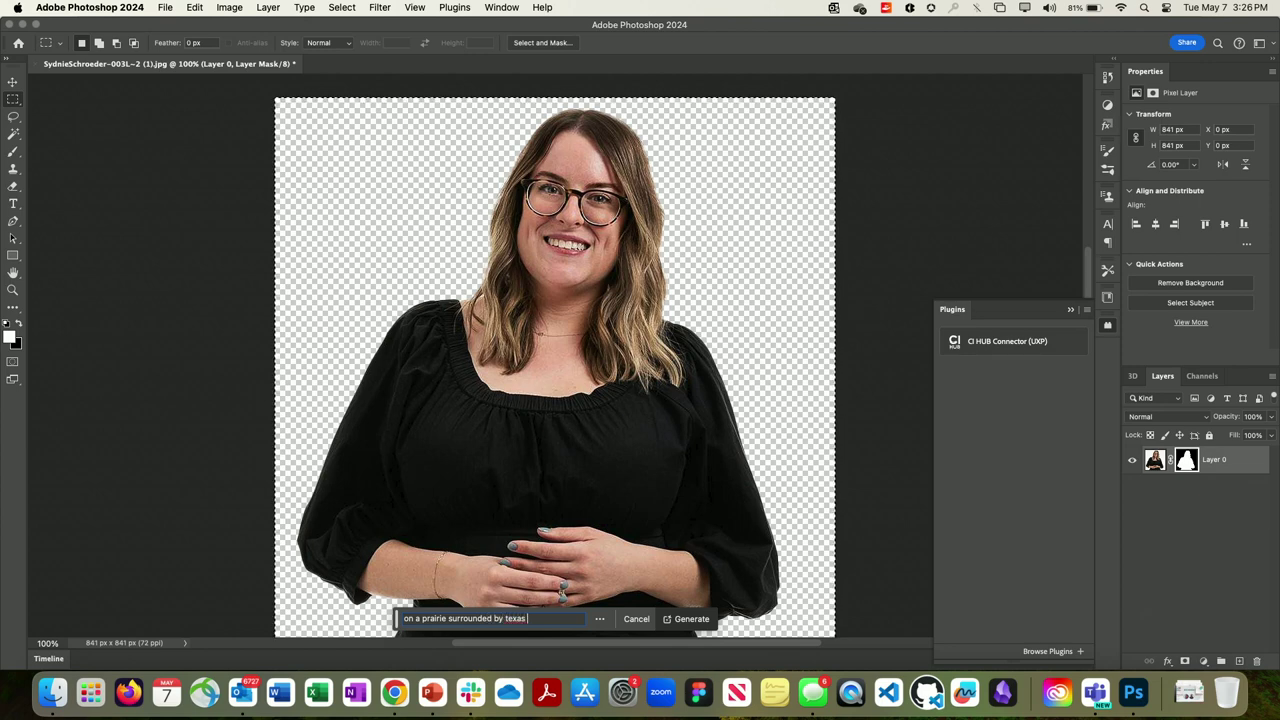
{"action": "type", "text": "wildflowers"}
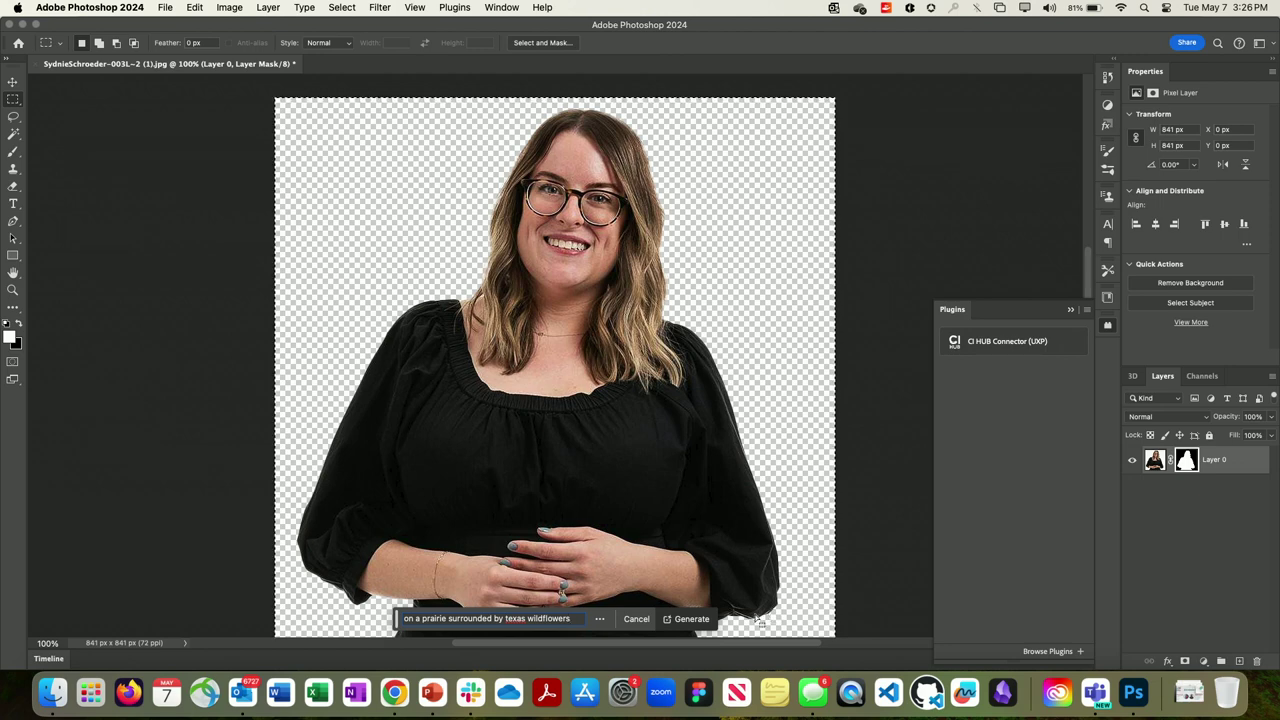
{"action": "left_click", "coordinate": [694, 619]}
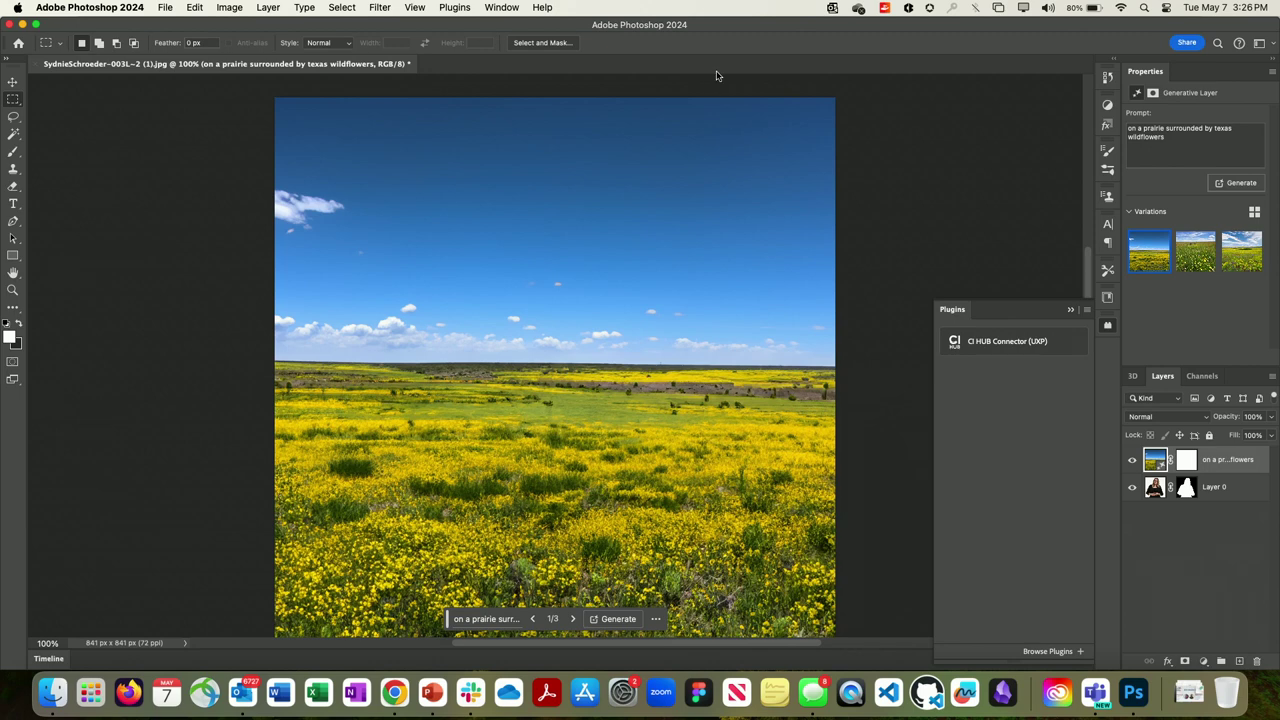
Move the generated prairie layer beneath the portrait's Layer 0
{"action": "double_click", "coordinate": [1212, 486]}
{"action": "key", "text": "Return"}
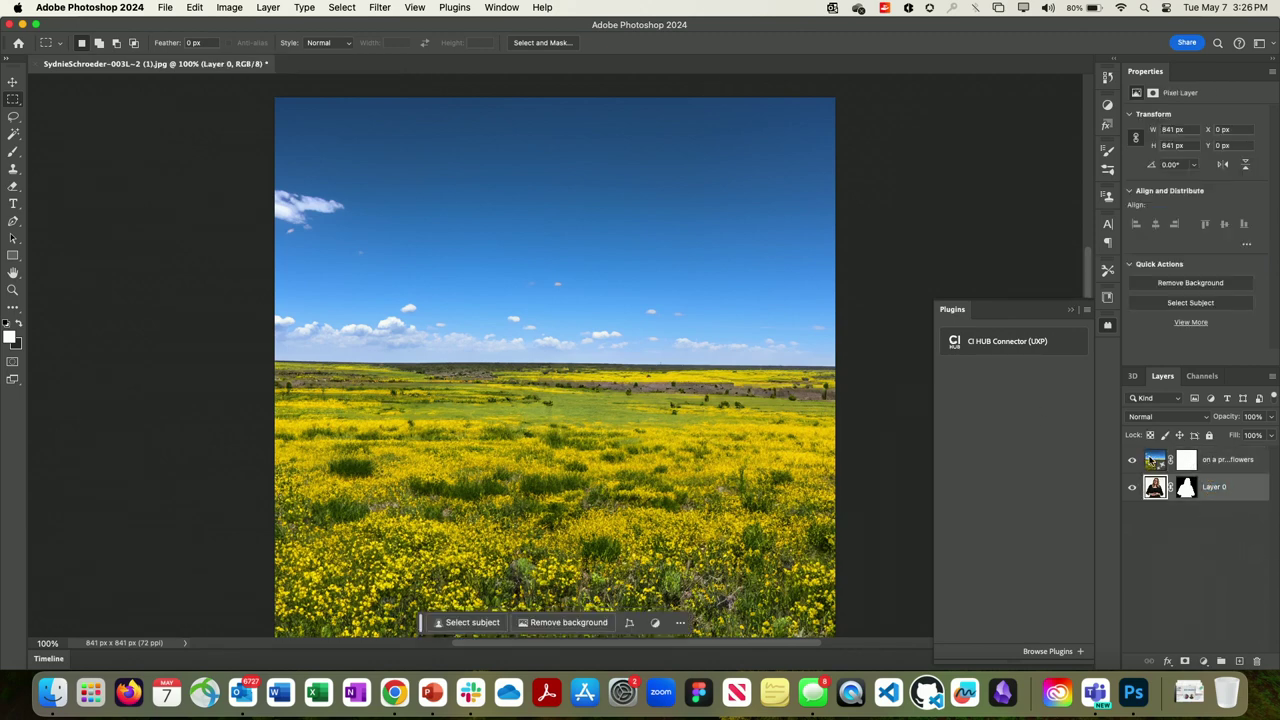
{"action": "left_click_drag", "start_coordinate": [1166, 459], "coordinate": [1164, 500]}
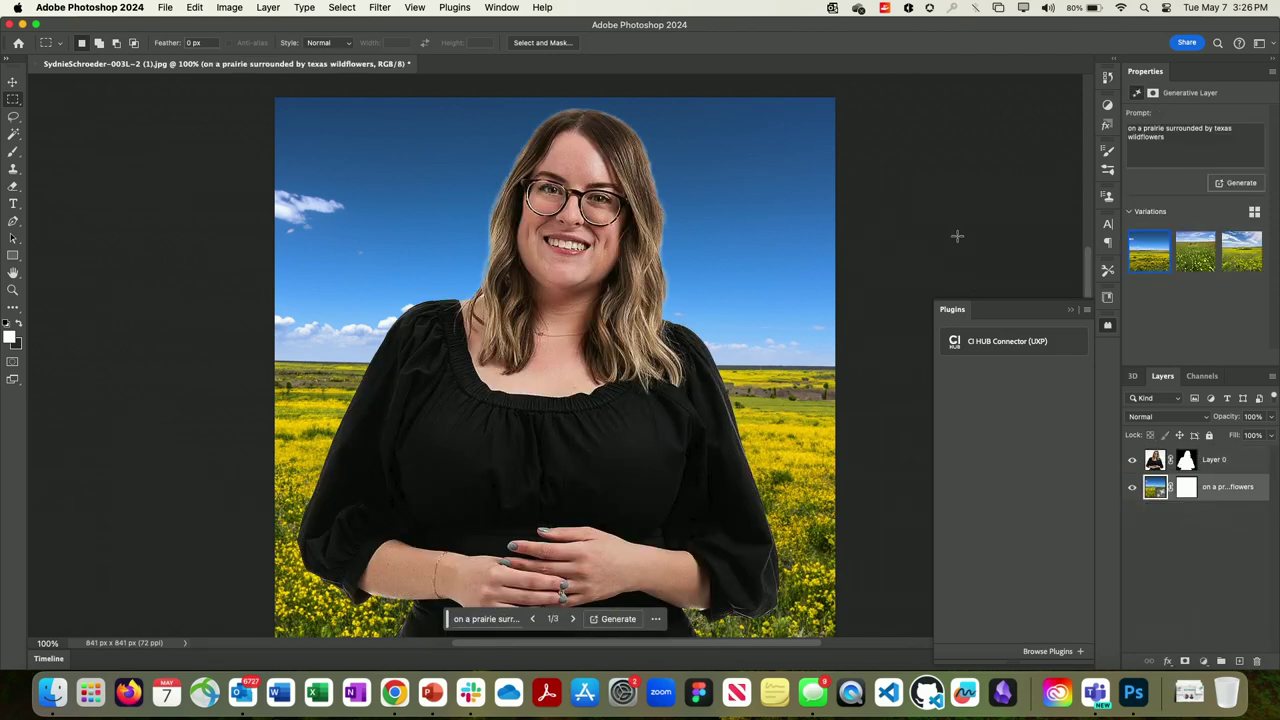
{"action": "double_click", "coordinate": [1215, 488]}
Generative-fill the whole canvas with 'on a yacht in the ocean', then return to the PowerPoint deck
{"action": "left_click", "coordinate": [821, 539]}
{"action": "key", "text": "super+a"}
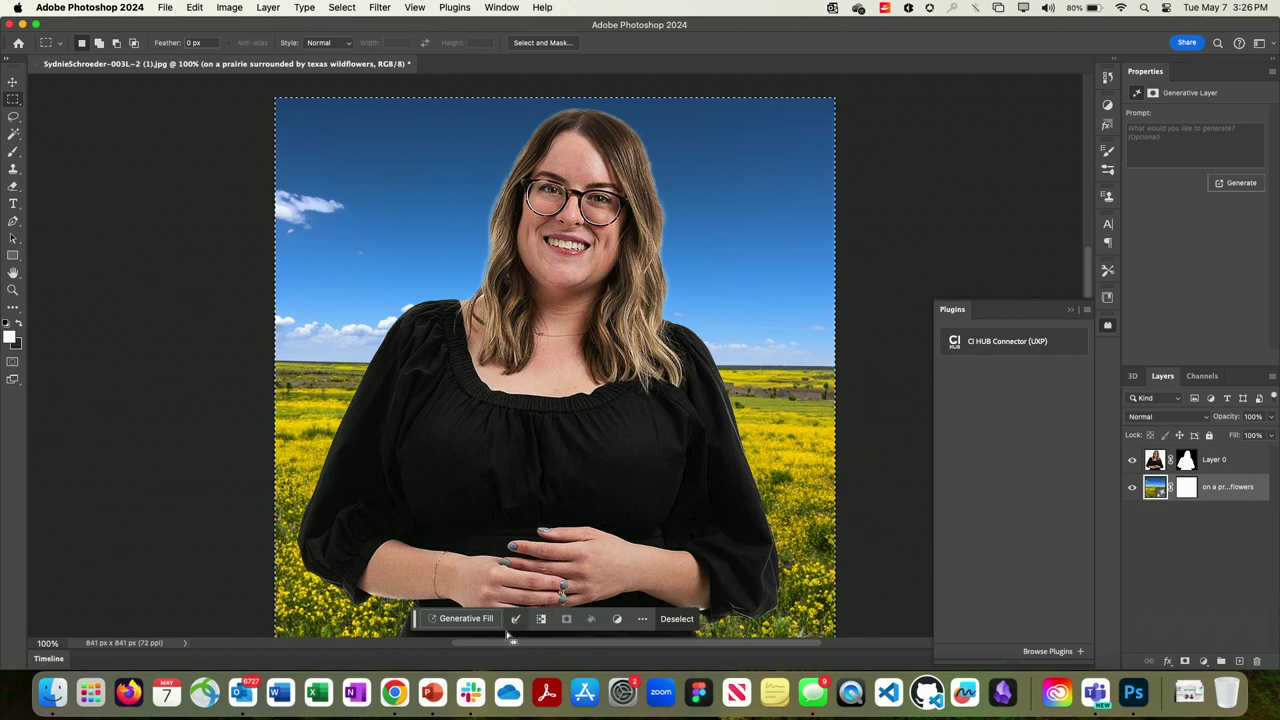
{"action": "left_click", "coordinate": [467, 619]}
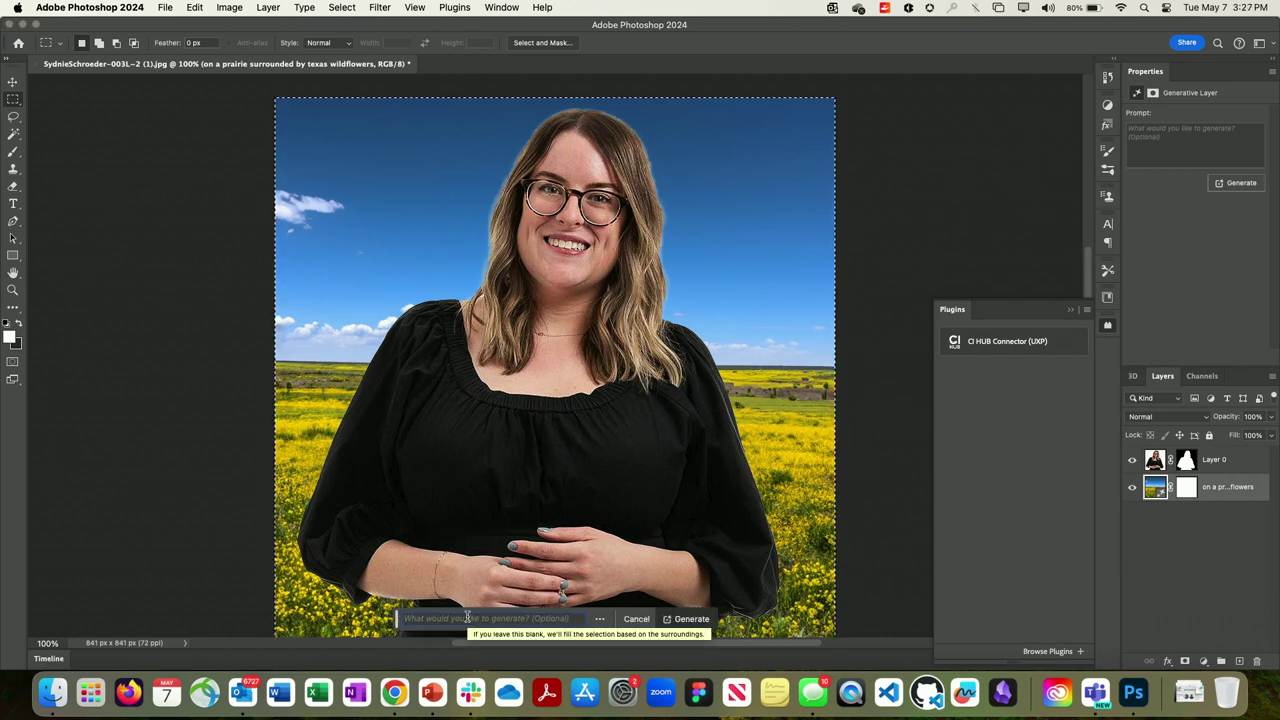
{"action": "type", "text": "on a yach"}
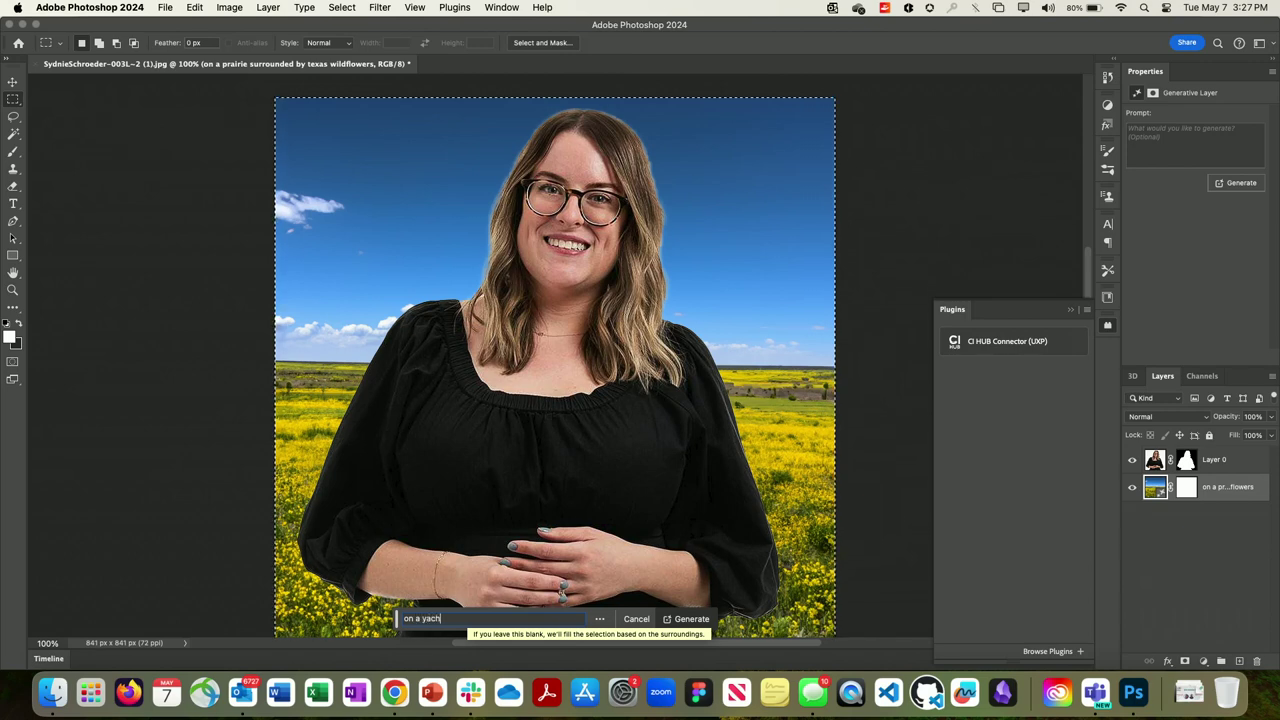
{"action": "type", "text": "t in the ocean"}
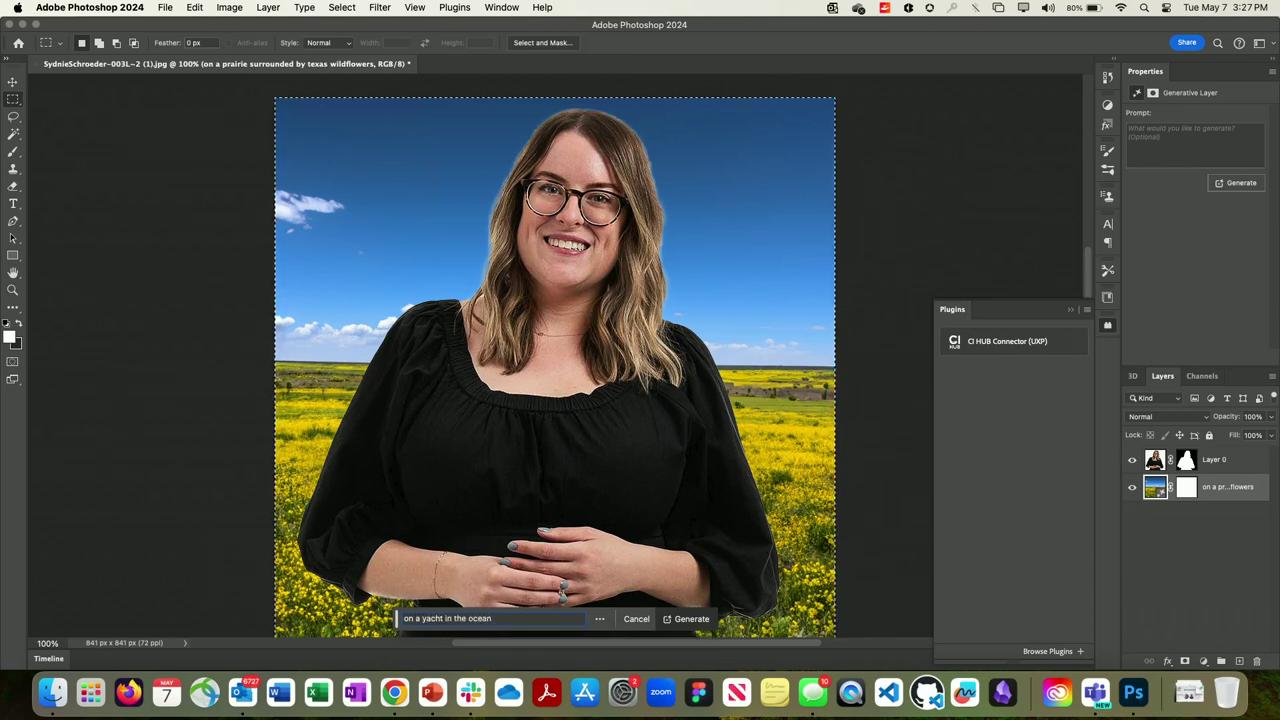
{"action": "left_click", "coordinate": [679, 624]}
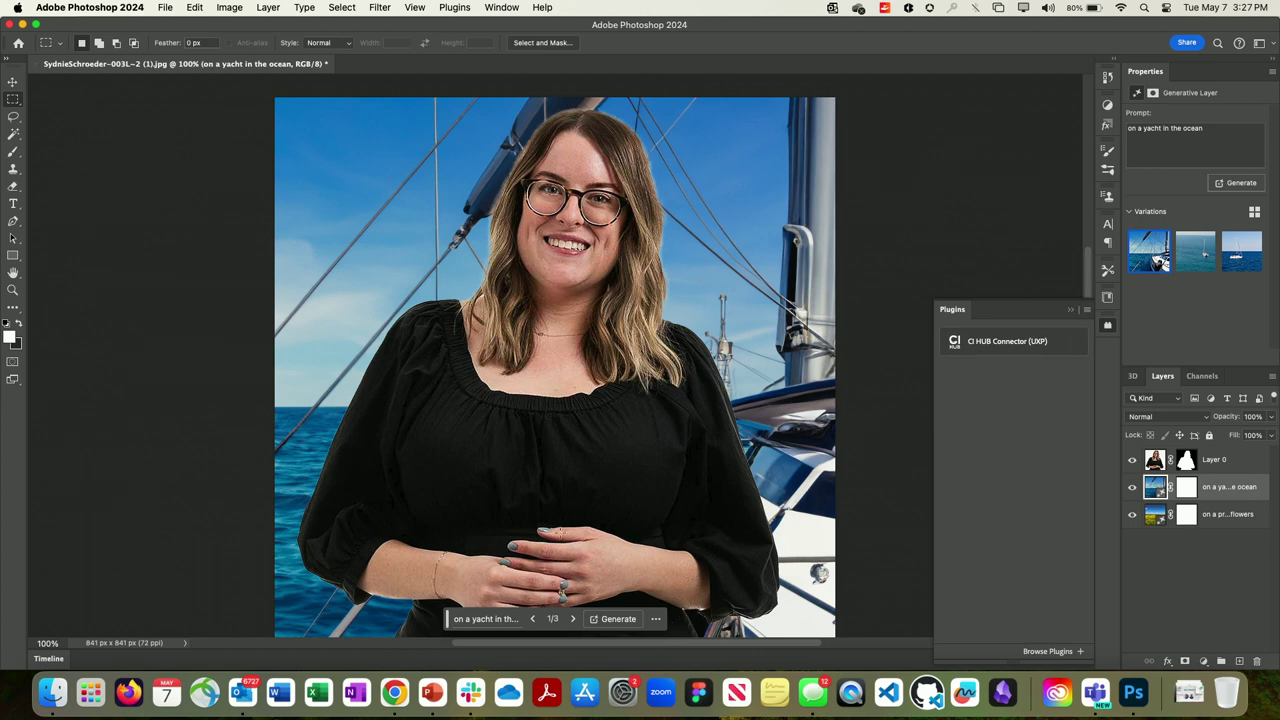
{"action": "left_click", "coordinate": [428, 697]}
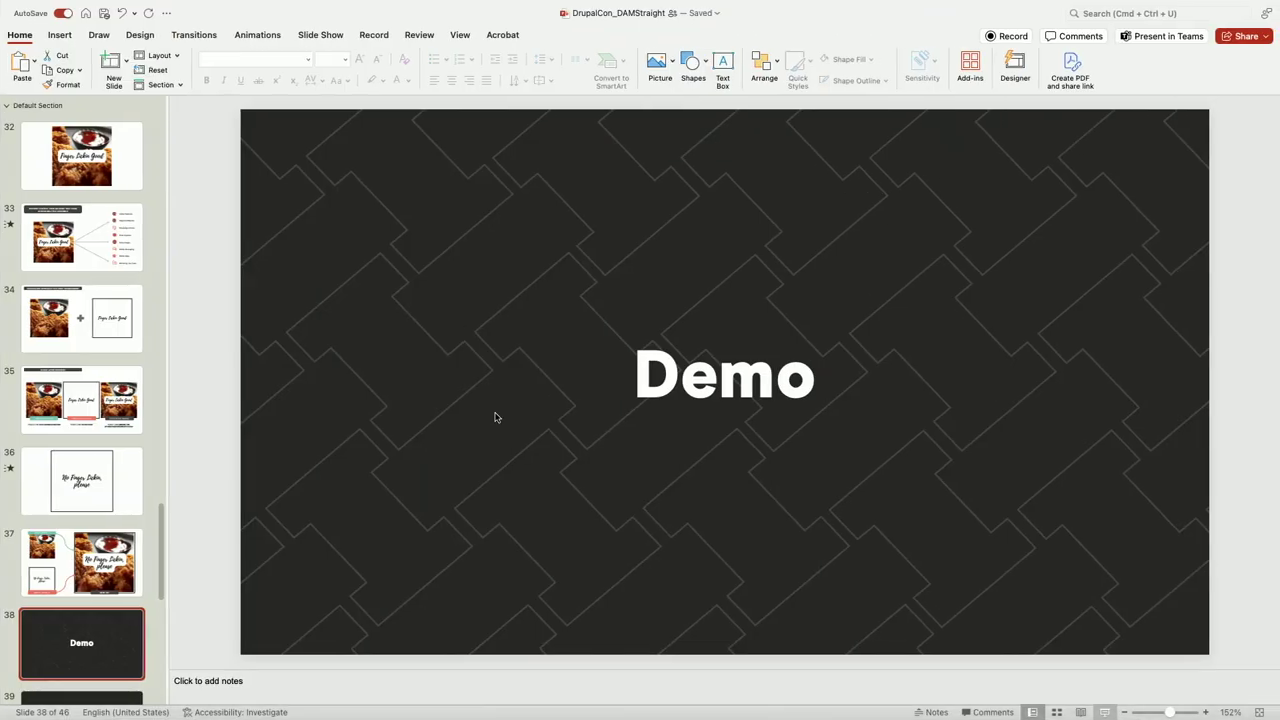